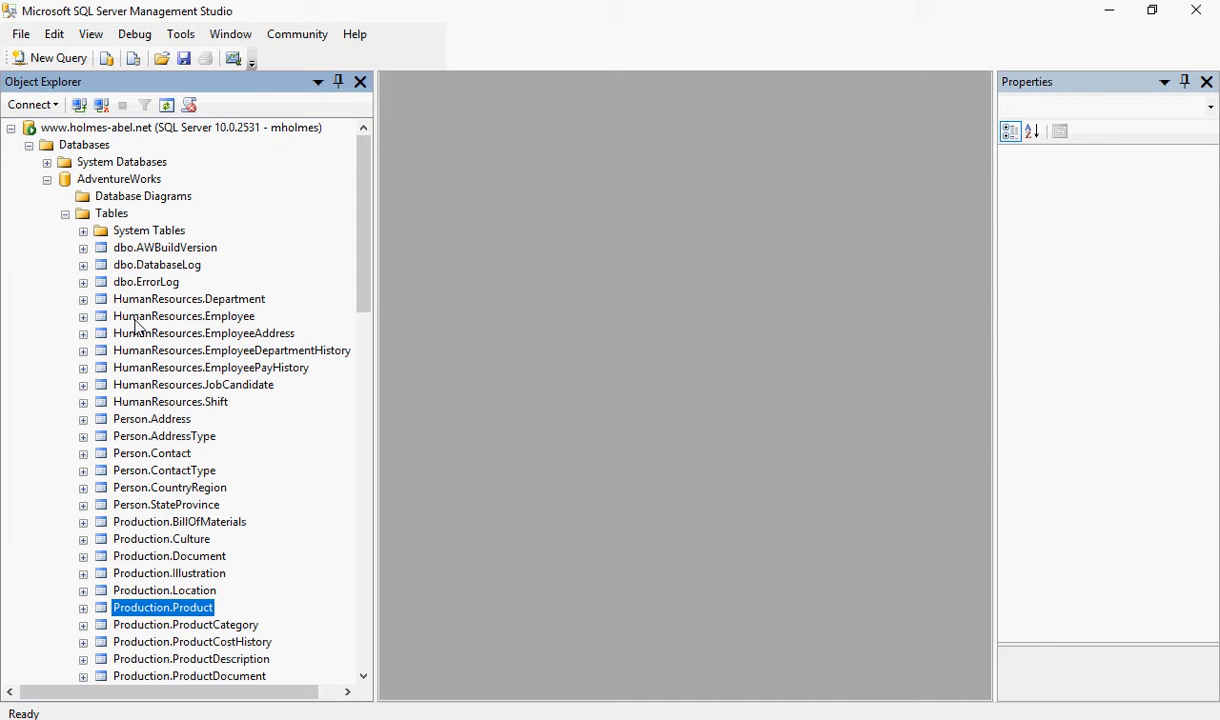
Step: Expand the columns of the HumanResources.Department table and open the table in design view
left_click(84, 300)
left_click(101, 316)
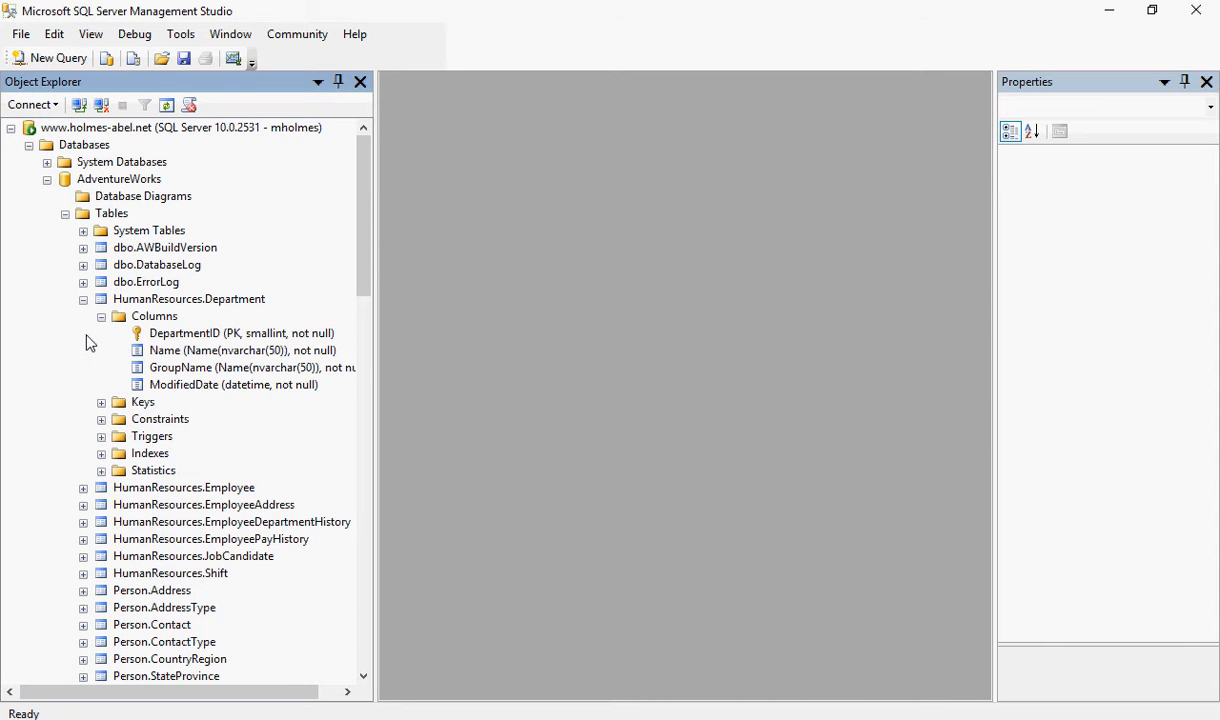
left_click(203, 340)
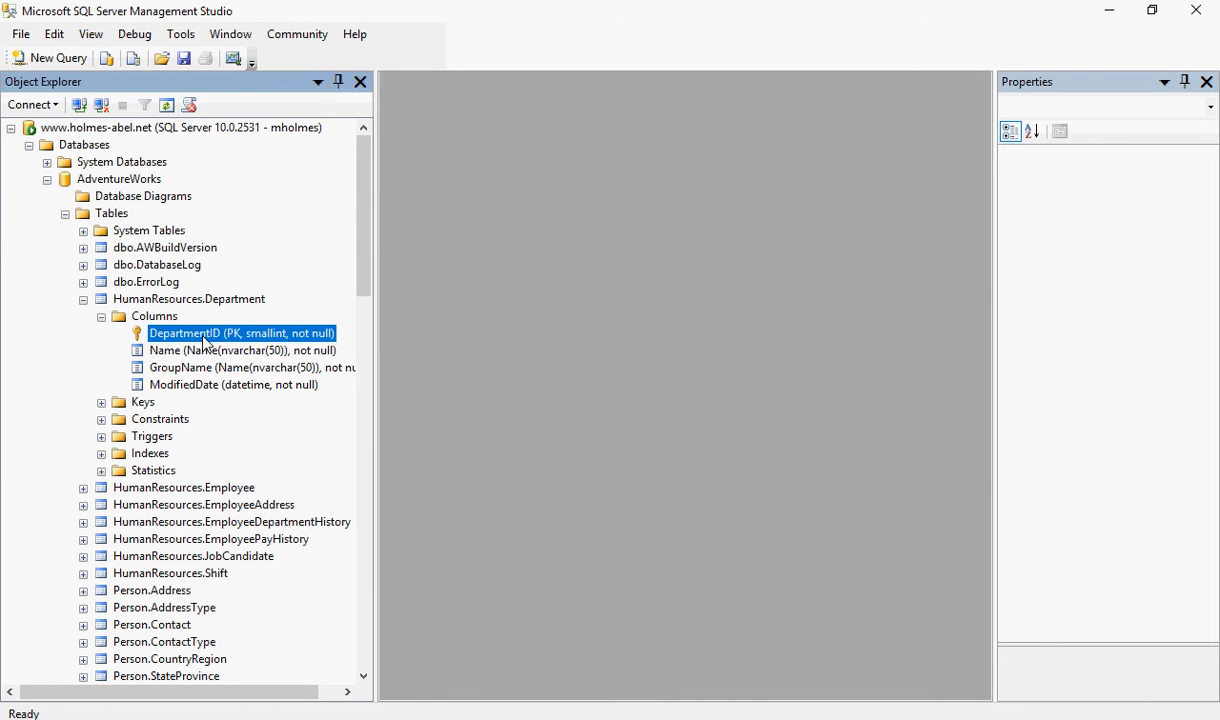
right_click(203, 342)
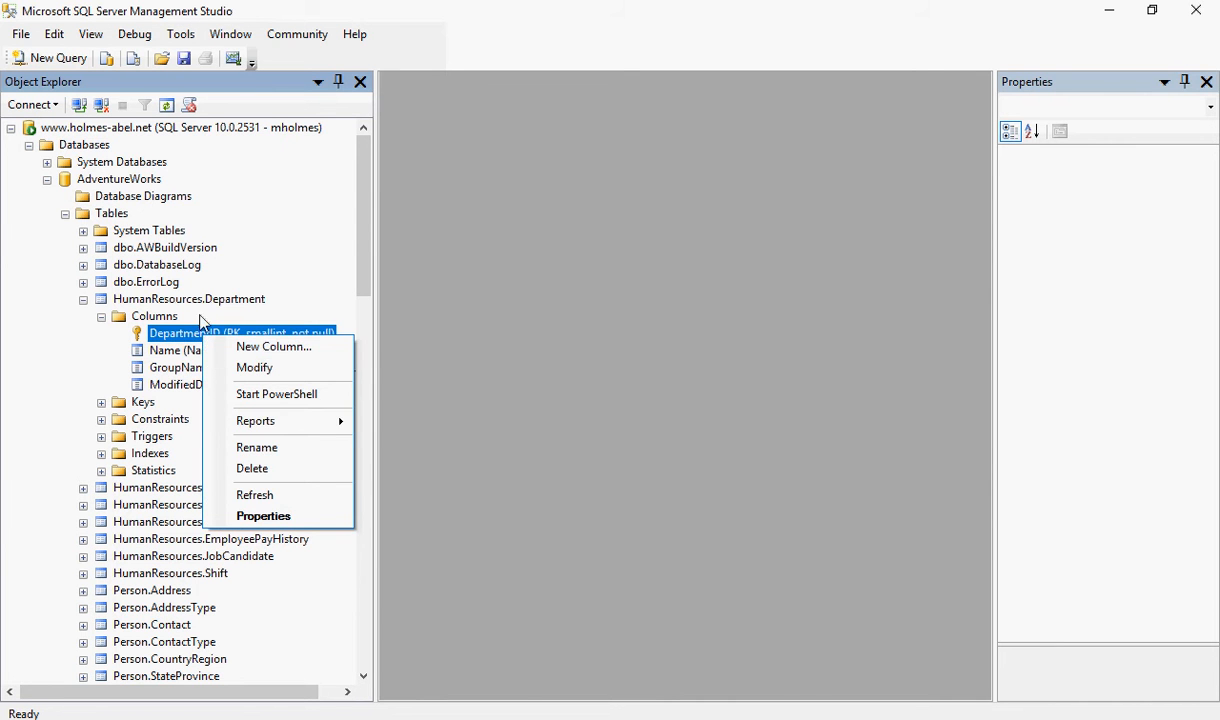
right_click(208, 300)
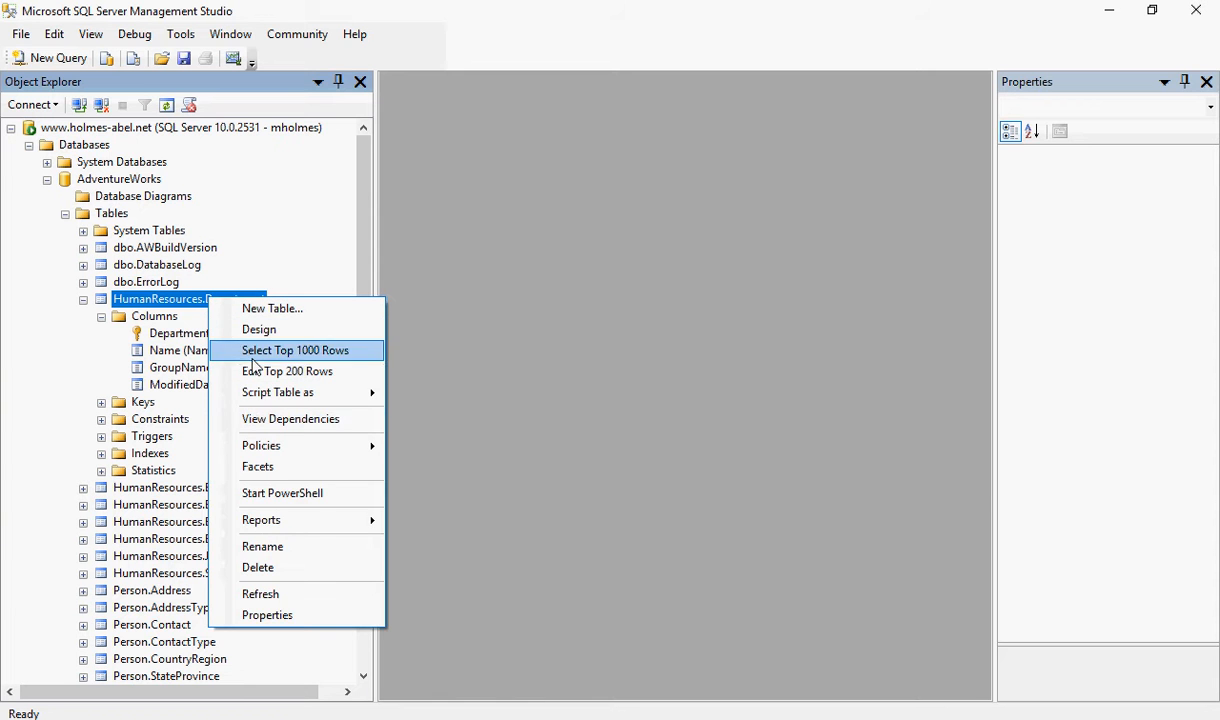
left_click(236, 329)
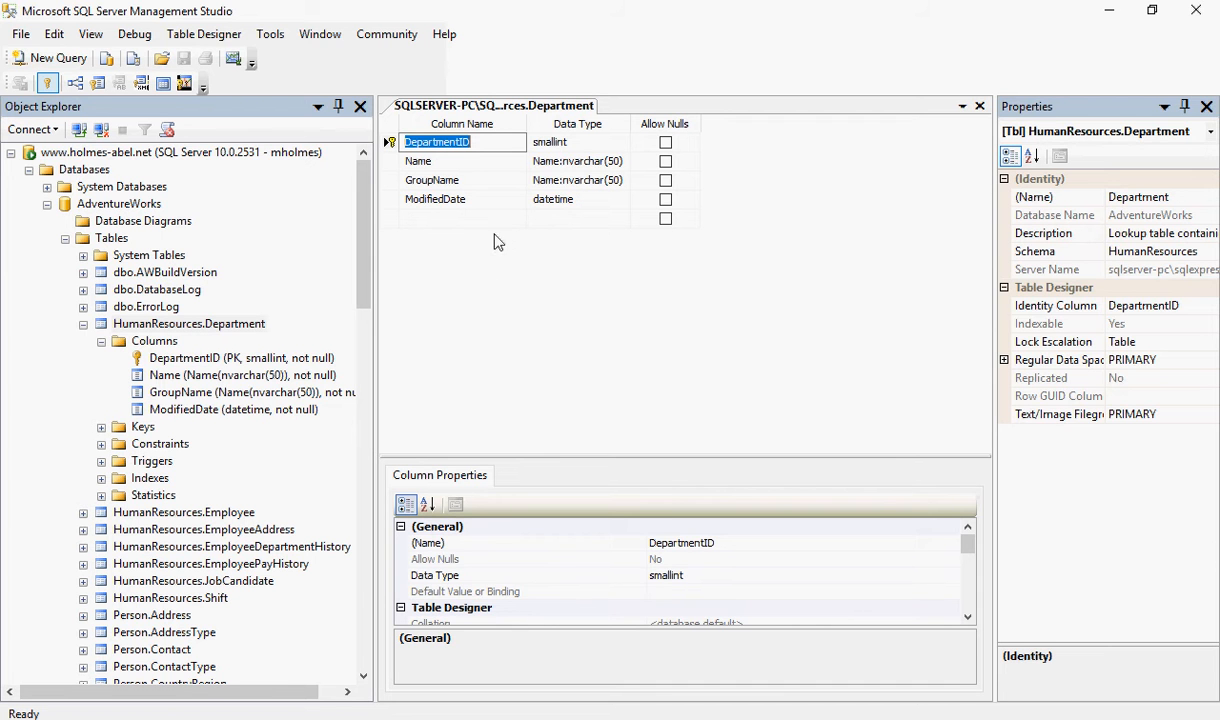
Step: Enlarge the column properties area and examine the DepartmentID column's identity specification, including Is Identity, Identity Increment and Identity Seed
left_click(463, 199)
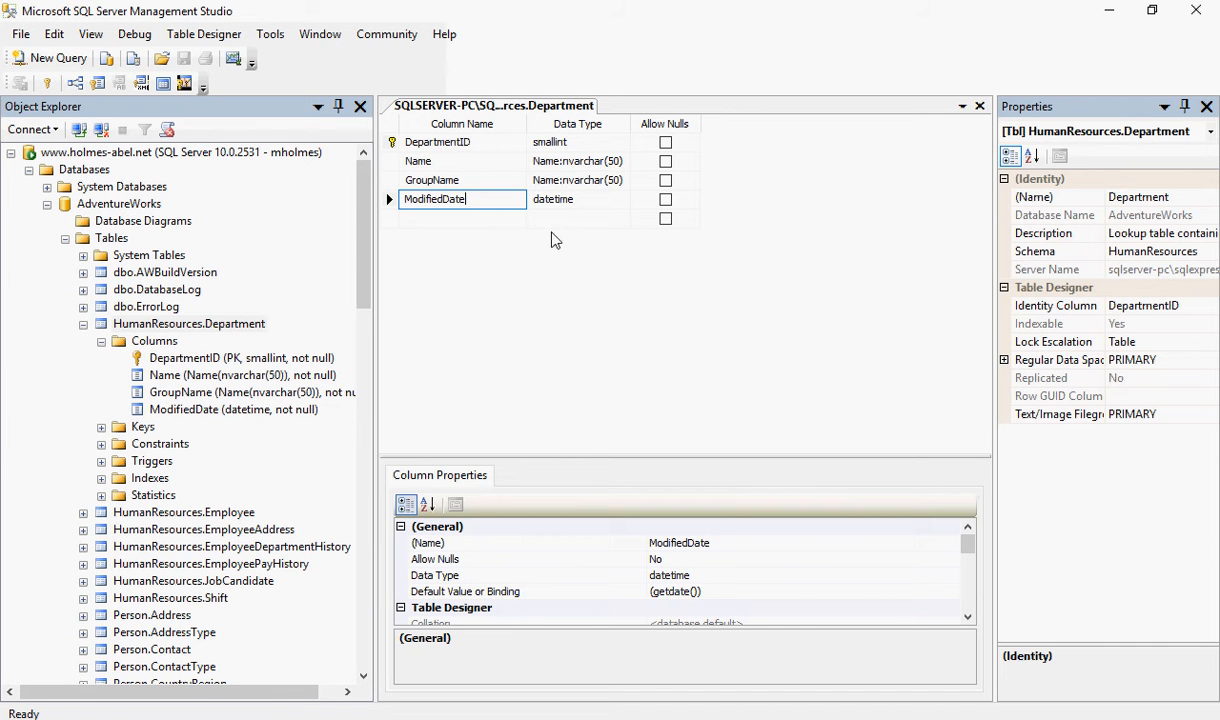
left_click(498, 142)
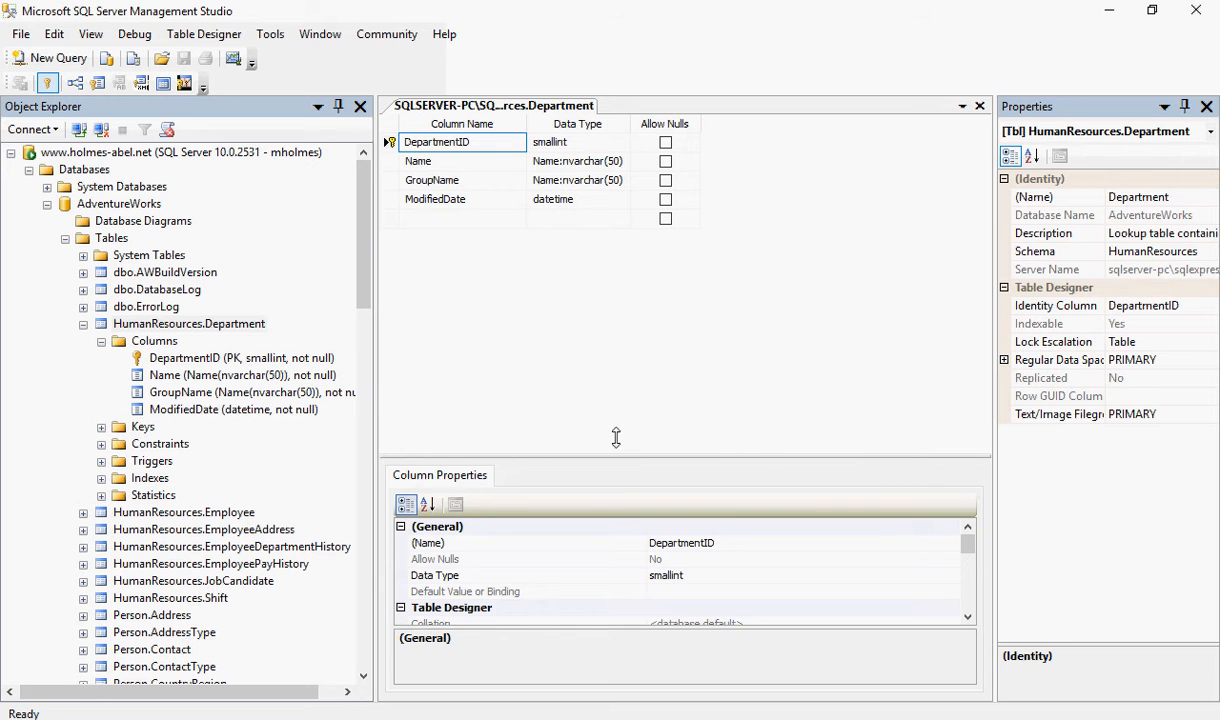
left_click_drag(616, 437, 600, 364)
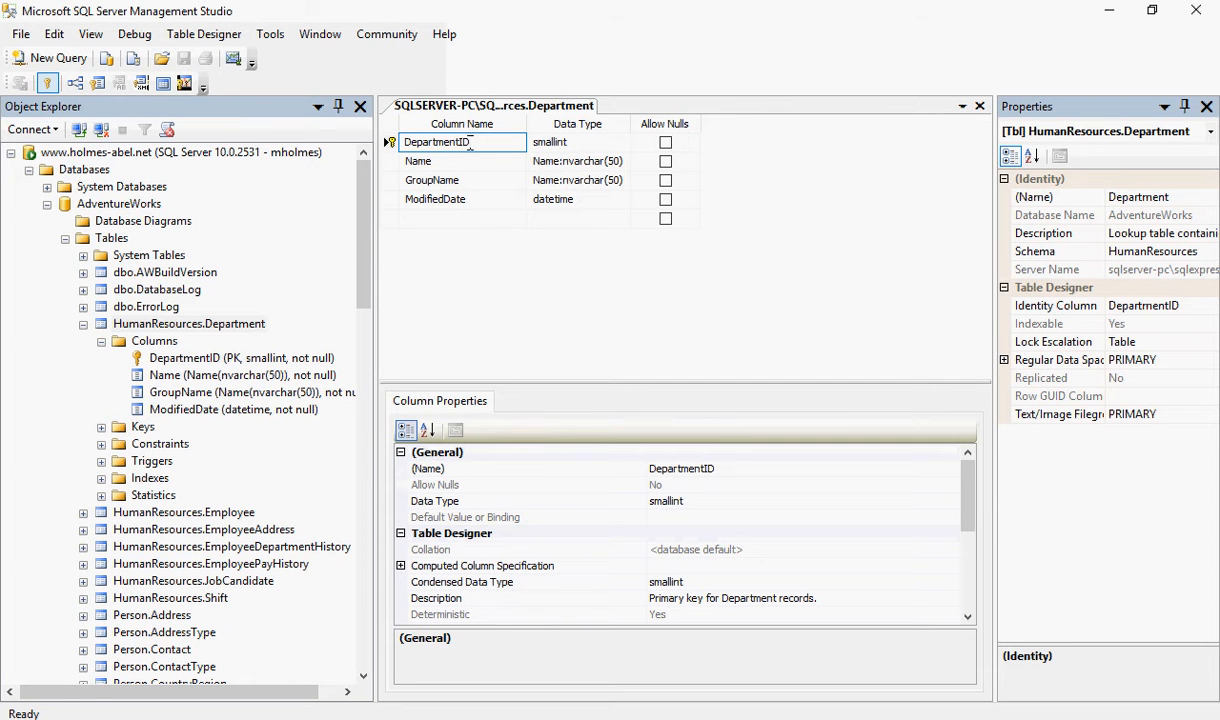
left_click_drag(470, 143, 459, 143)
left_click(468, 142)
left_click_drag(968, 496, 968, 548)
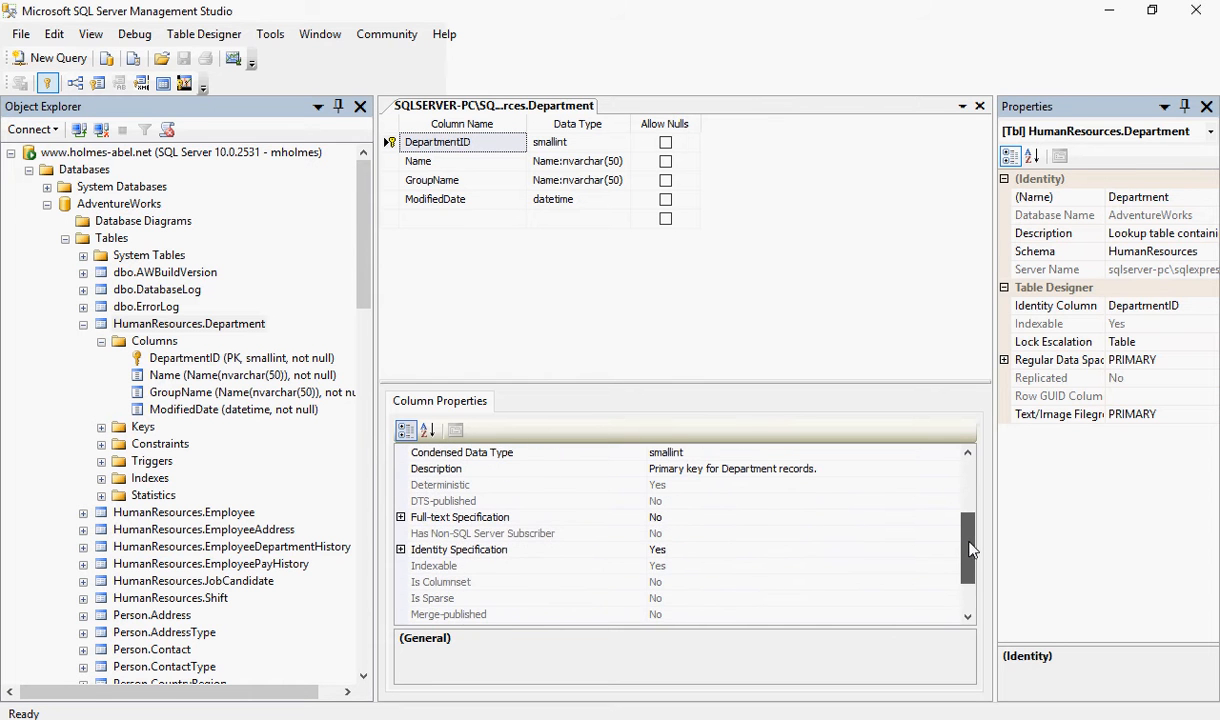
left_click(400, 549)
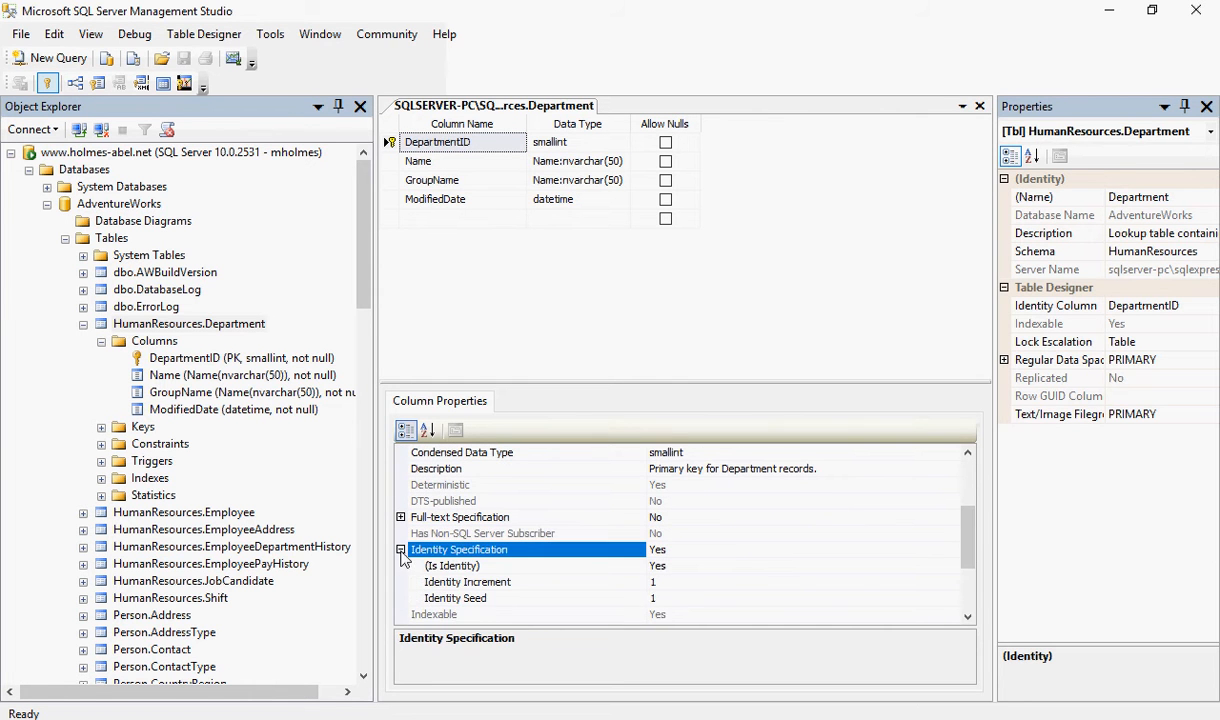
left_click(686, 567)
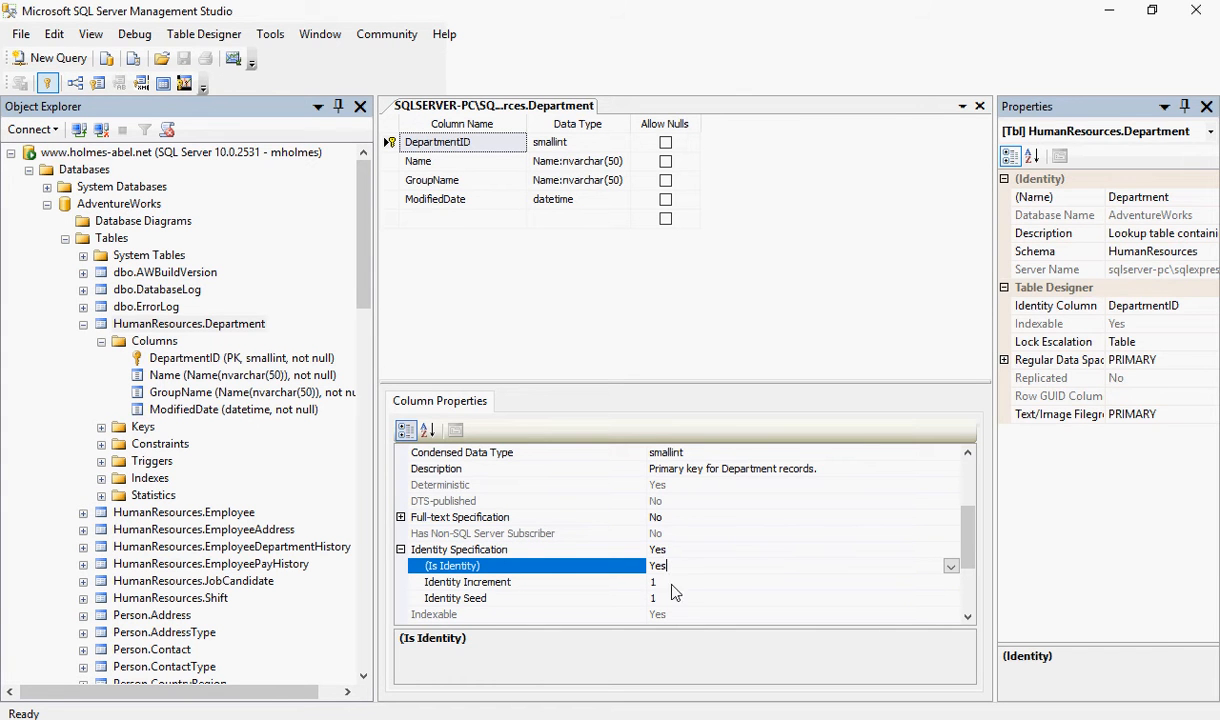
left_click(668, 582)
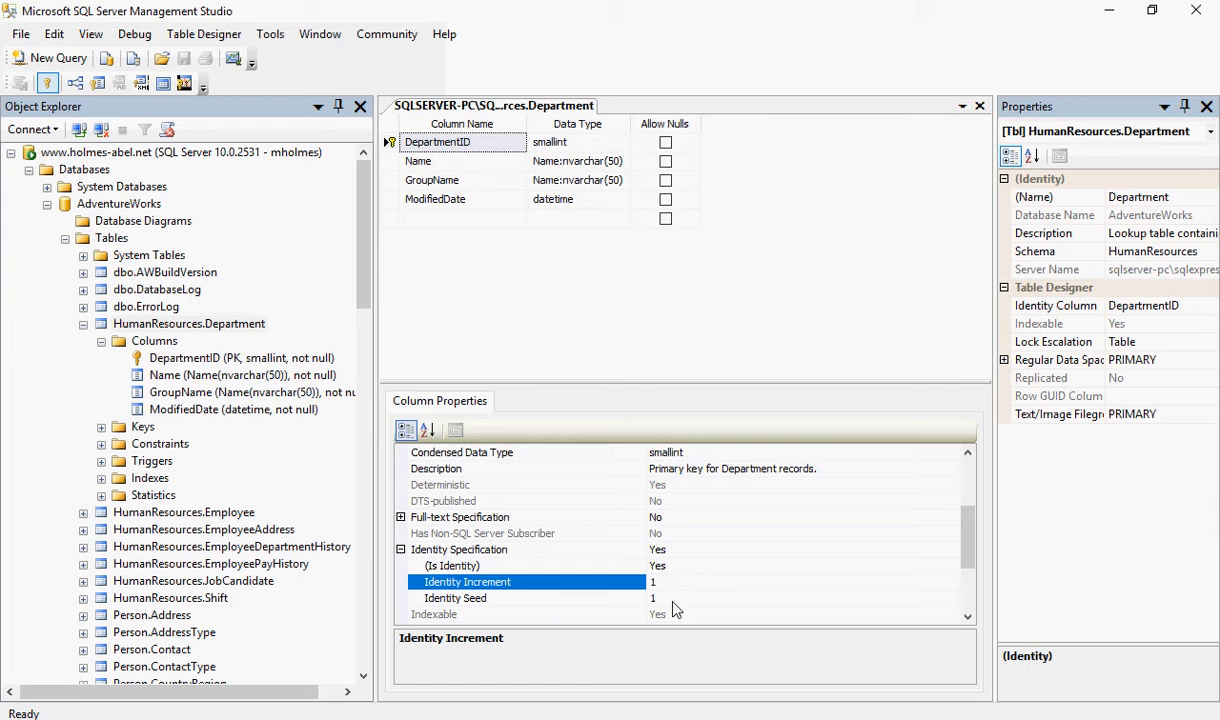
left_click(672, 599)
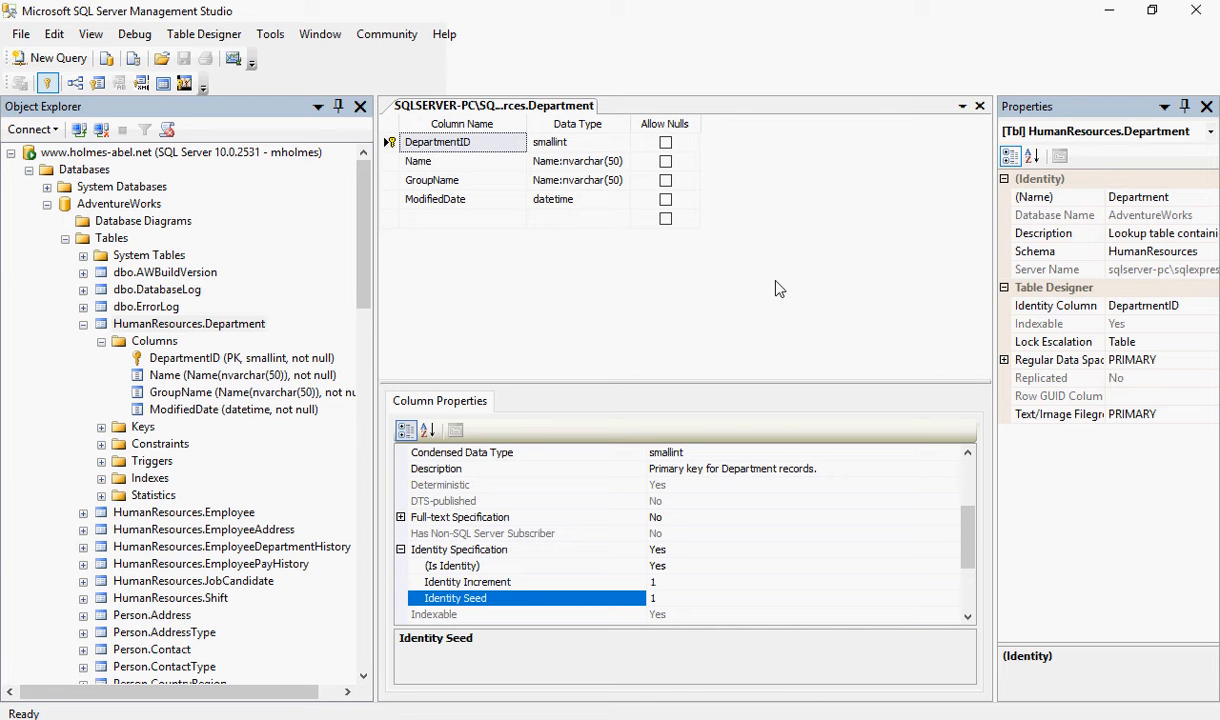
Step: Review the data types available for the DepartmentID column, from bigint onward
left_click(578, 143)
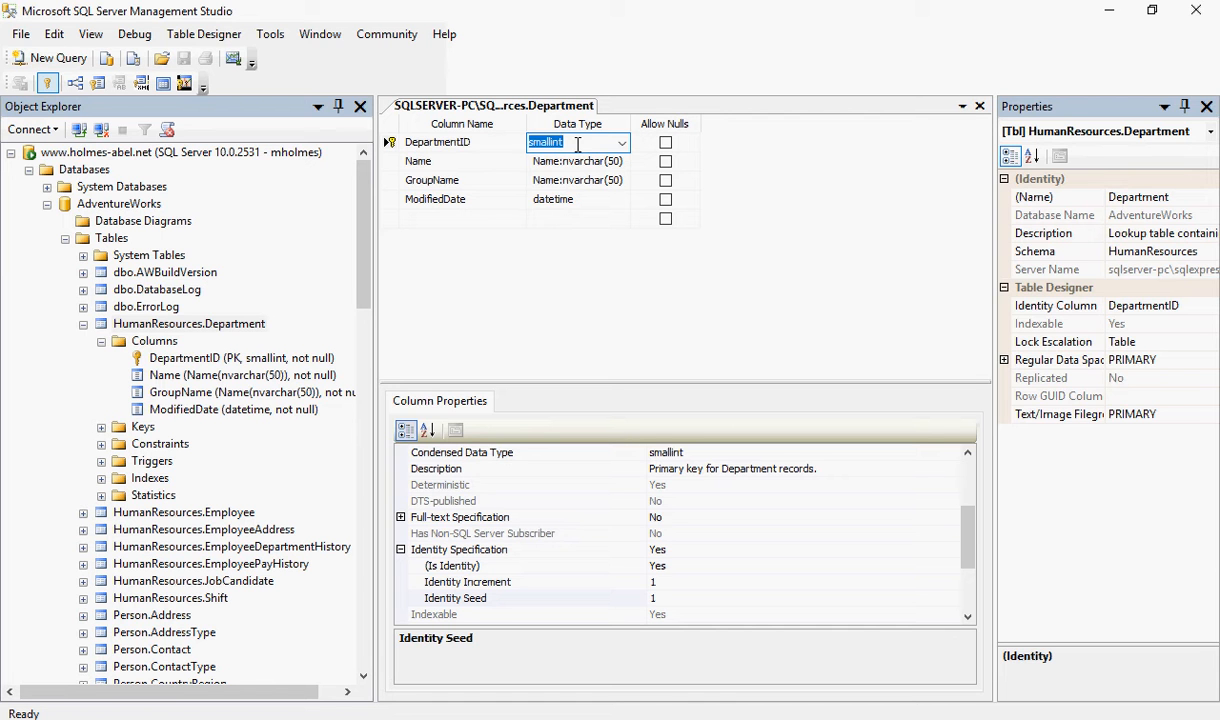
left_click(466, 141)
left_click(612, 143)
left_click(600, 143)
left_click_drag(620, 220, 620, 172)
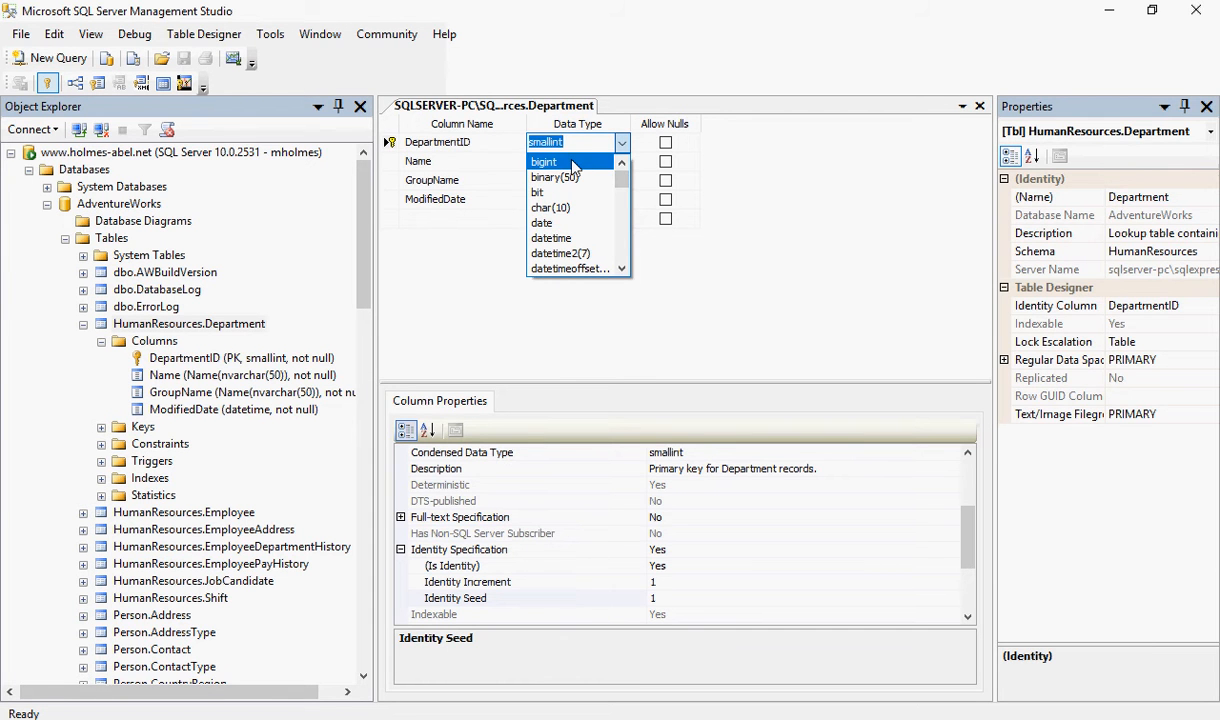
left_click(421, 271)
left_click(494, 142)
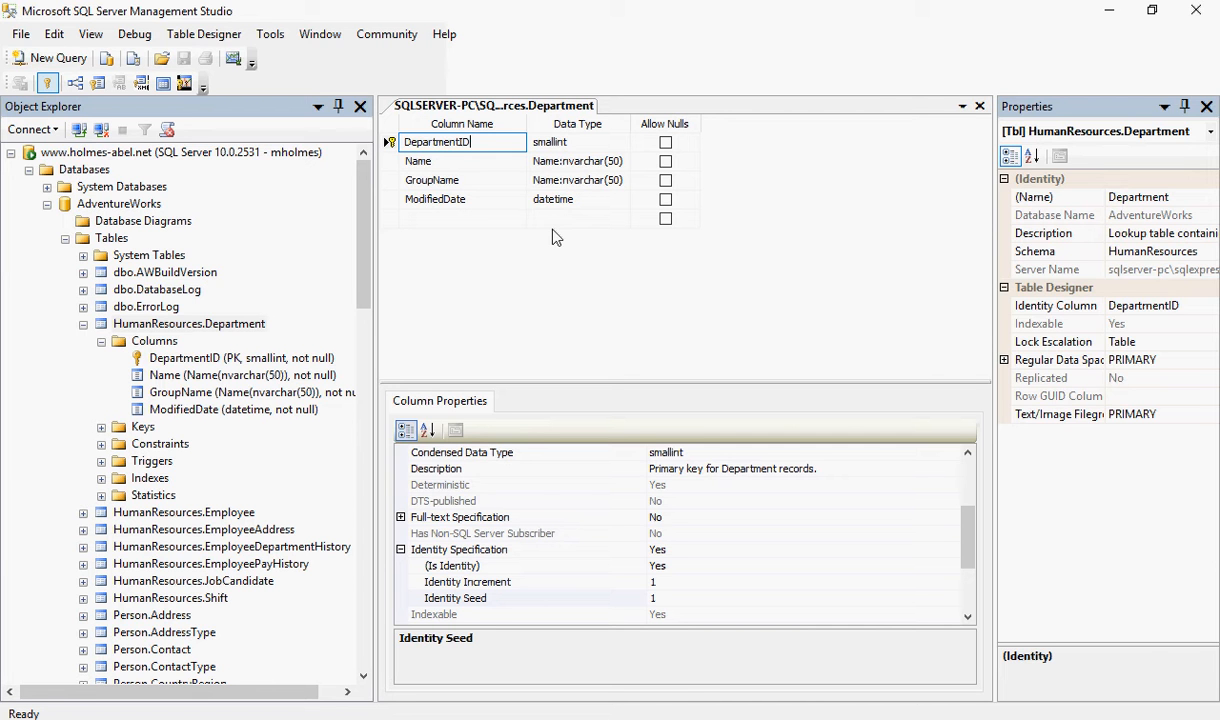
left_click(586, 141)
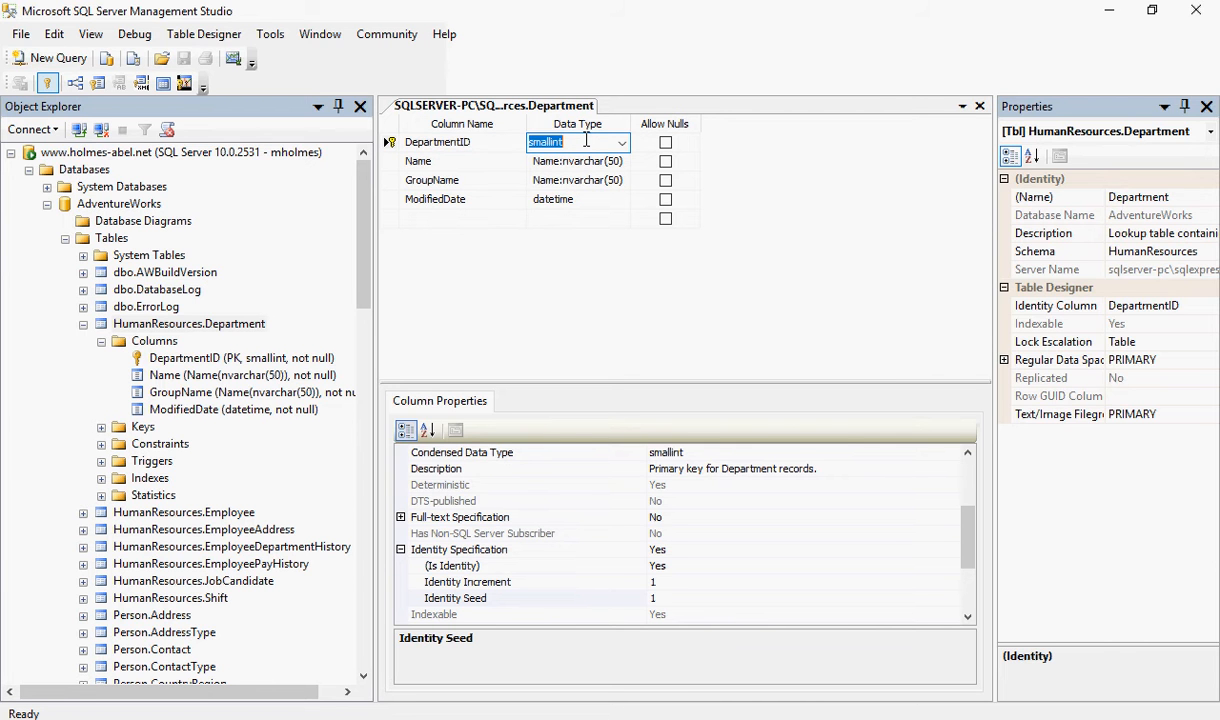
left_click(586, 141)
left_click(621, 142)
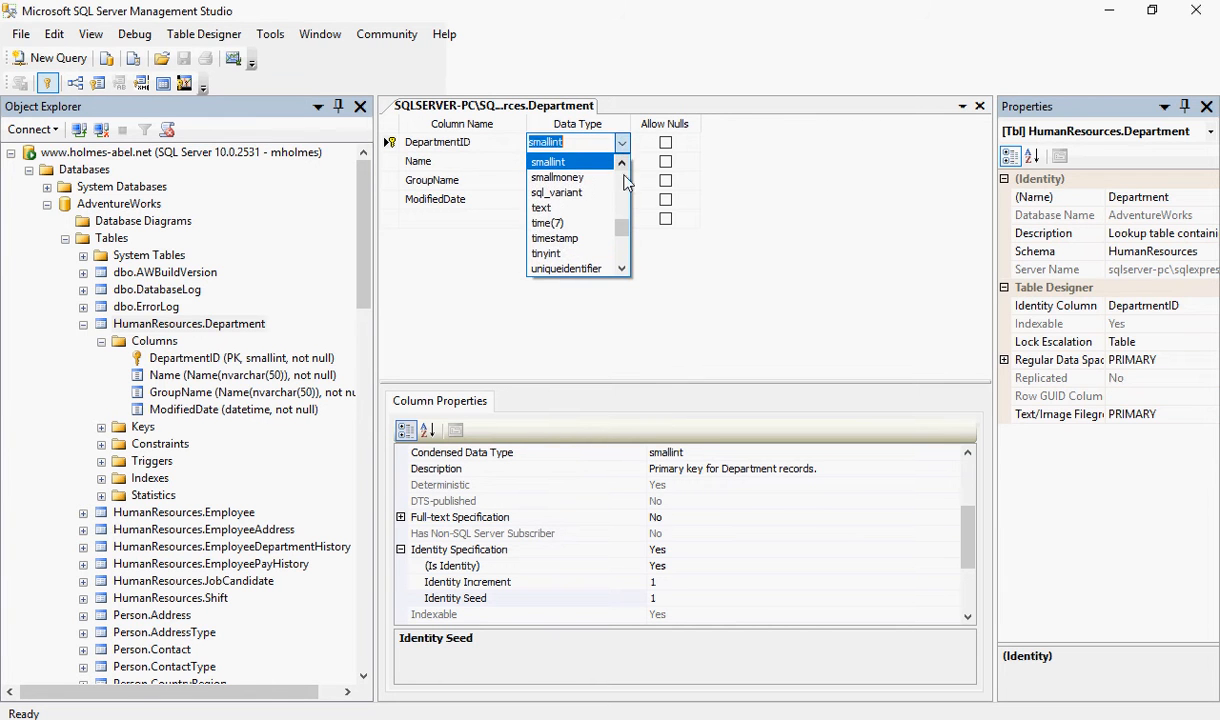
left_click_drag(622, 226, 622, 173)
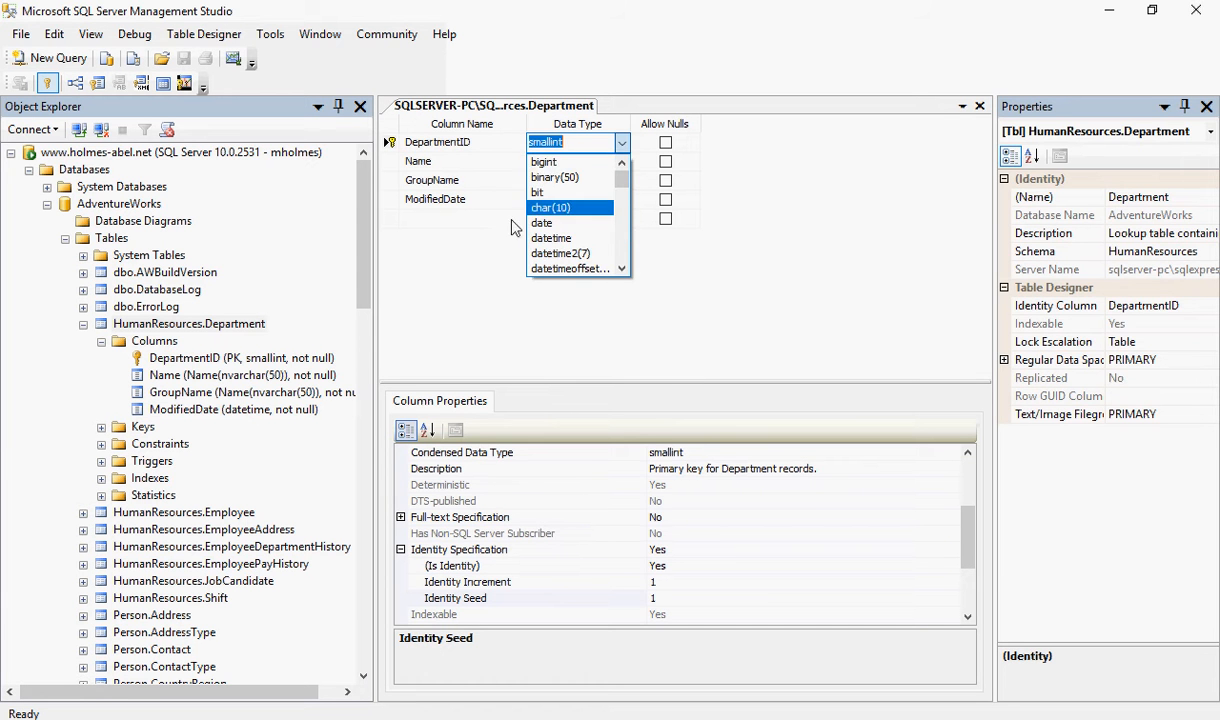
left_click(467, 248)
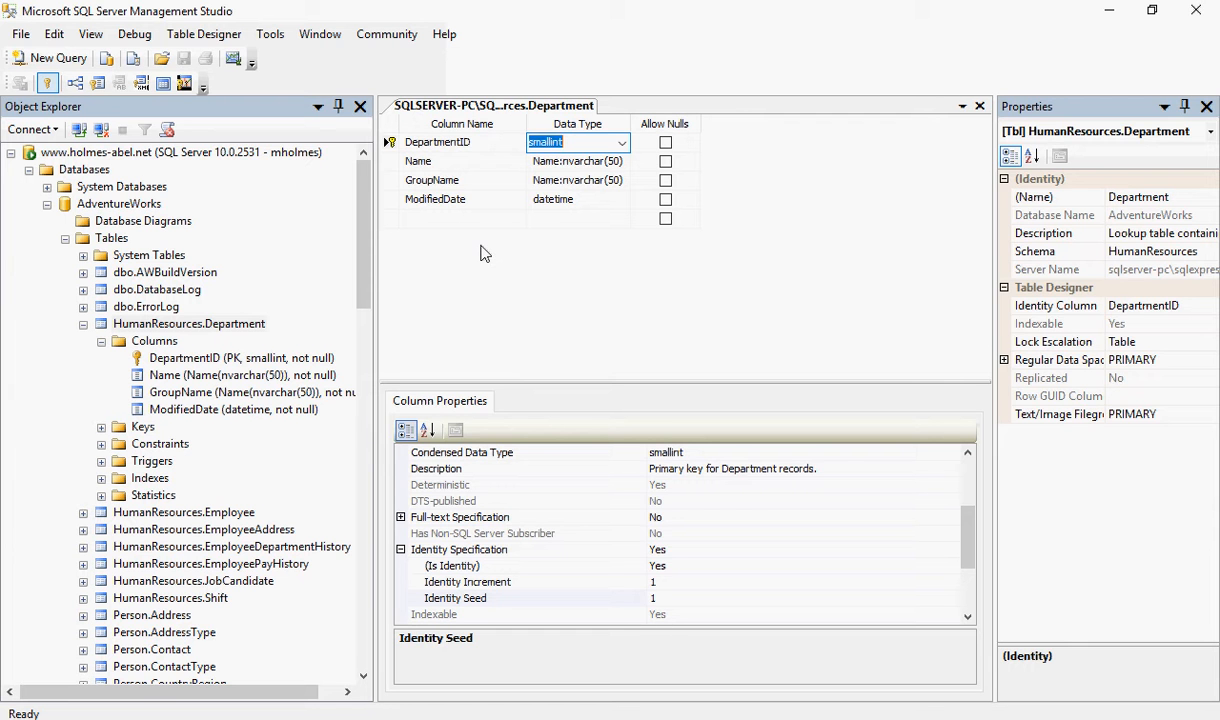
left_click(482, 247)
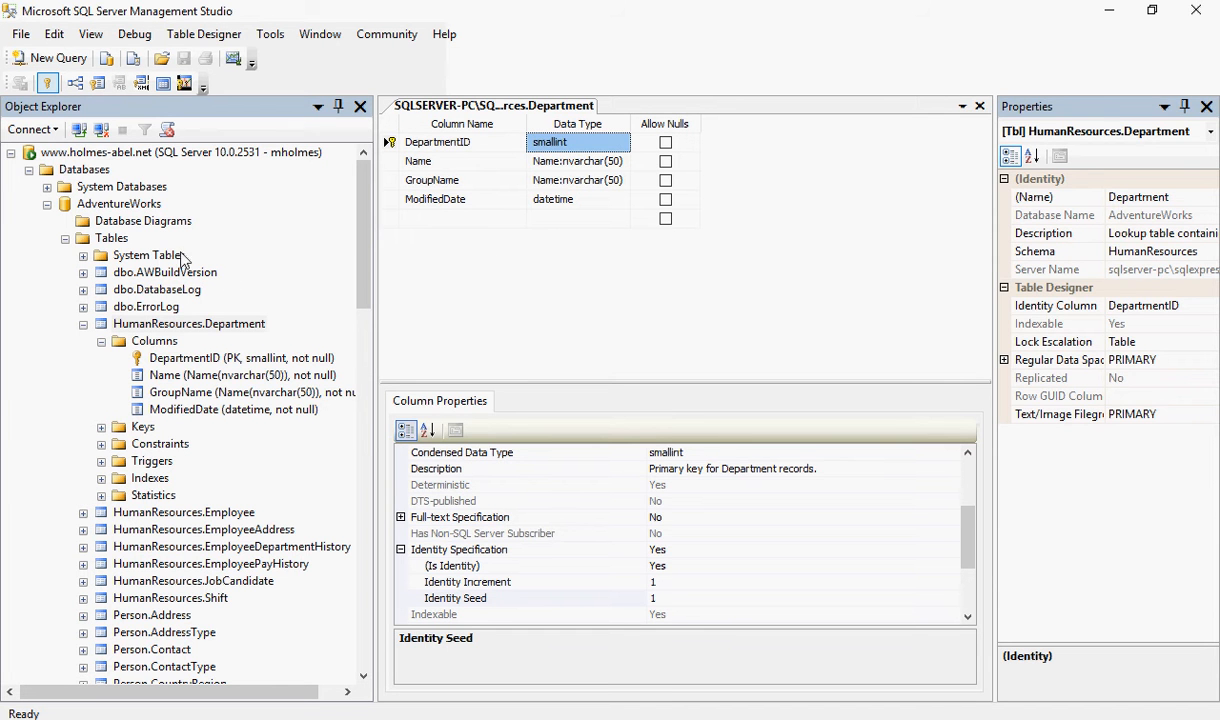
Step: Collapse the HumanResources.Department table in the object tree and close its design
left_click(83, 324)
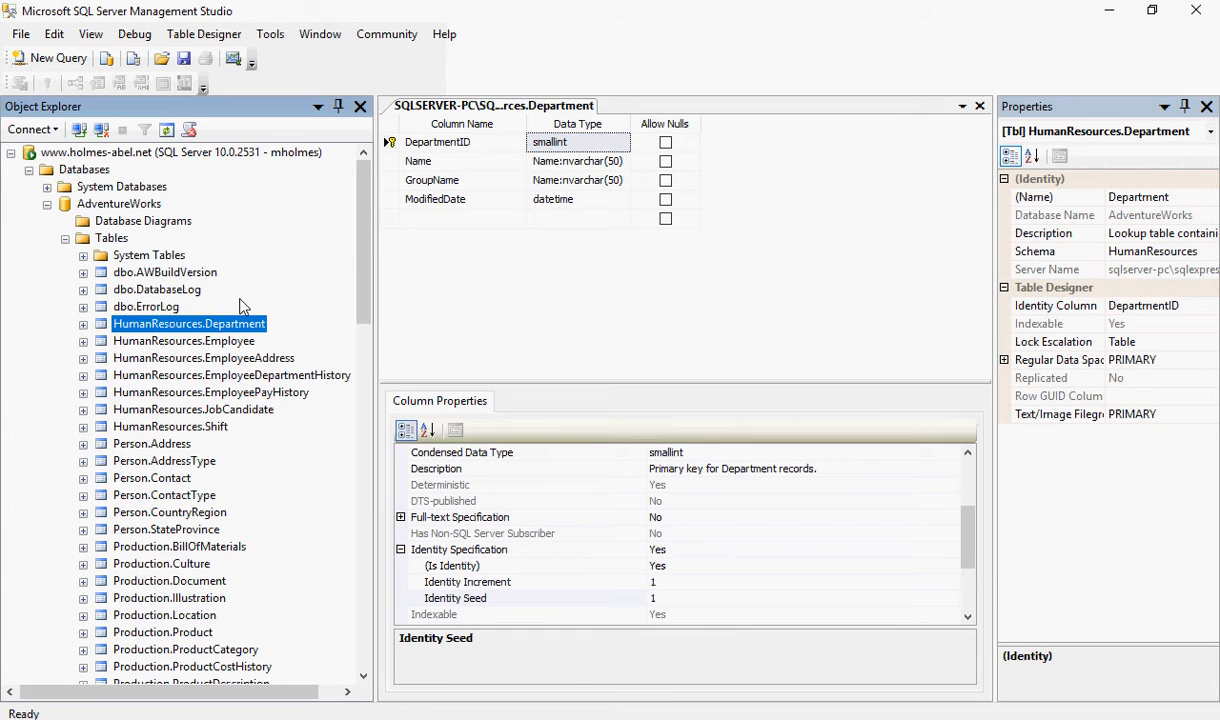
right_click(470, 105)
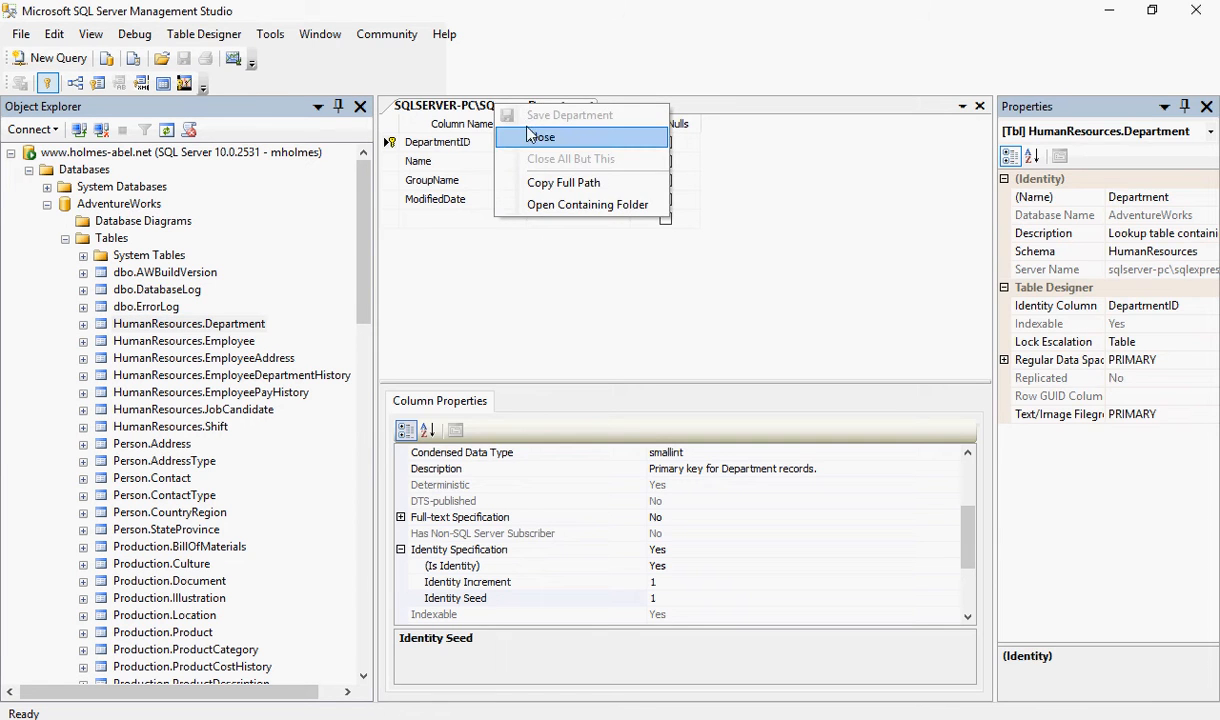
left_click(527, 133)
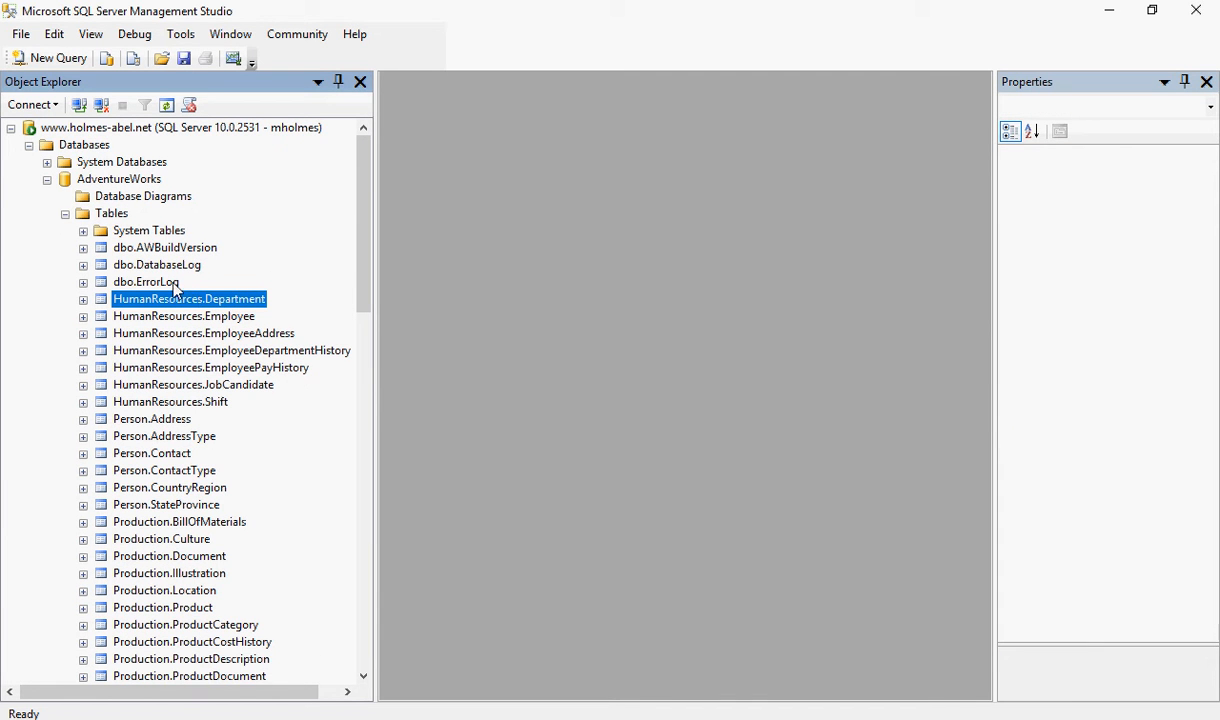
Step: Expand the dbo.ErrorLog table and open its ErrorLogID column for modification in the table designer
left_click(83, 282)
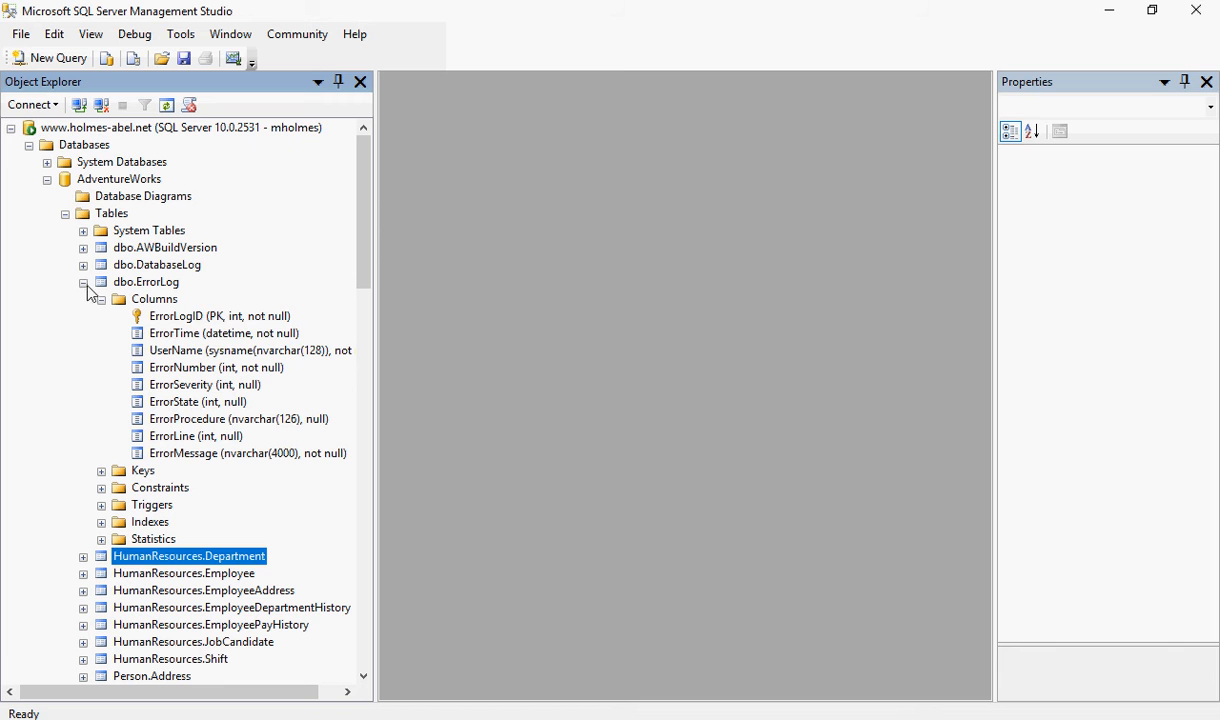
right_click(206, 320)
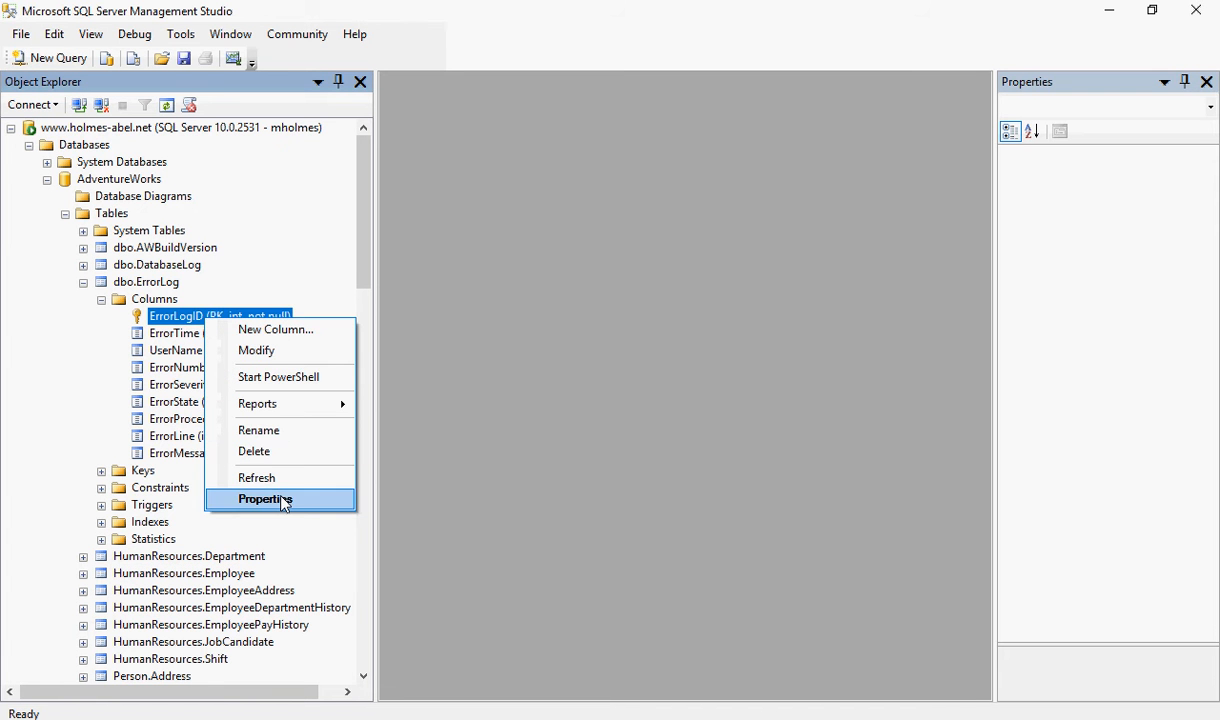
left_click(262, 352)
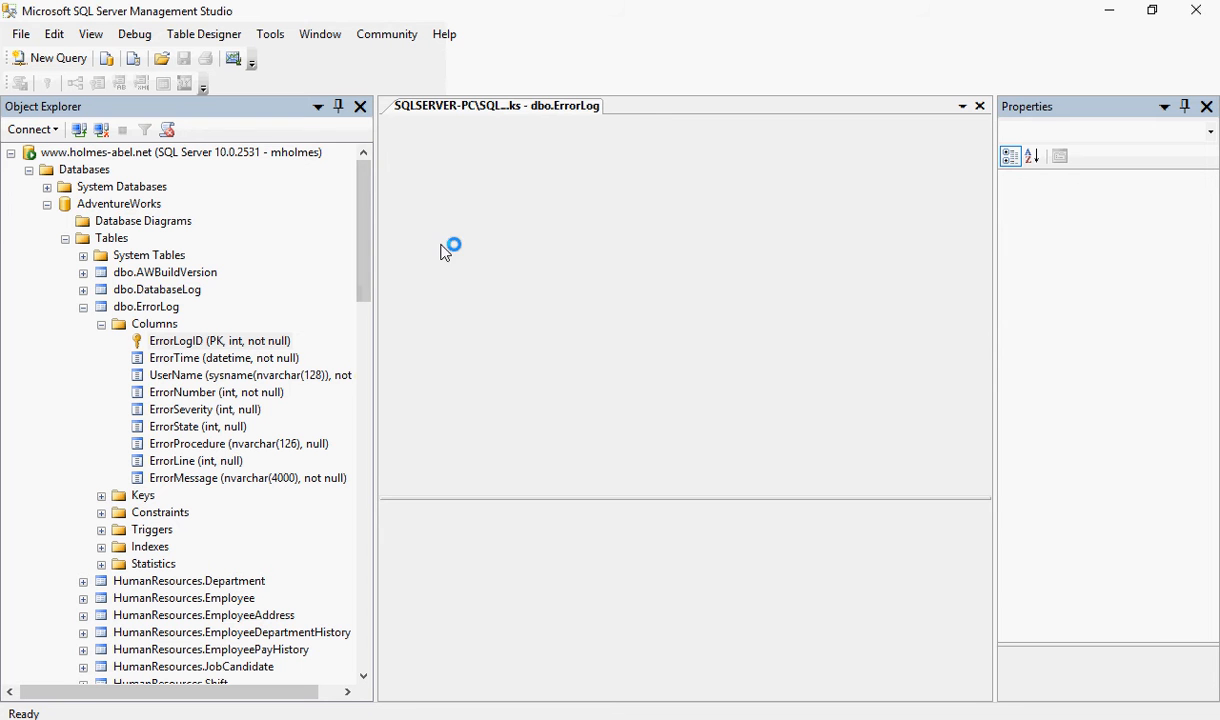
Step: Remove the primary key from the ErrorLogID column and set ErrorLogID as the primary key again
right_click(468, 142)
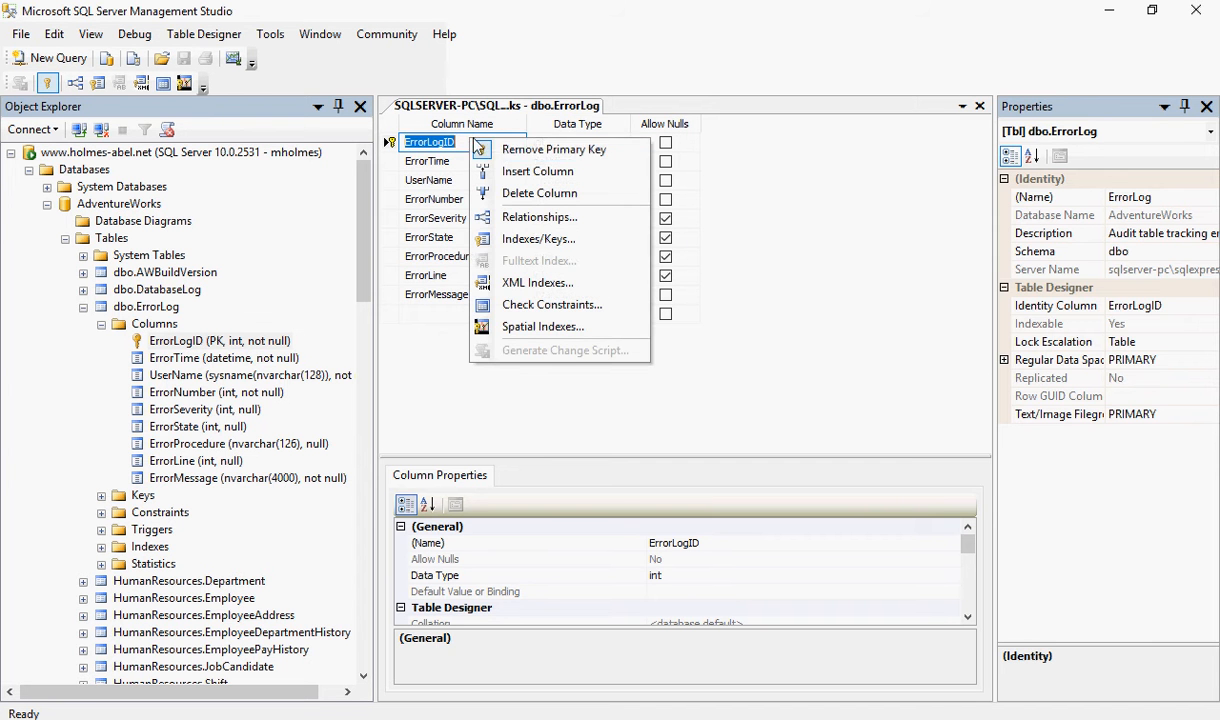
left_click(498, 151)
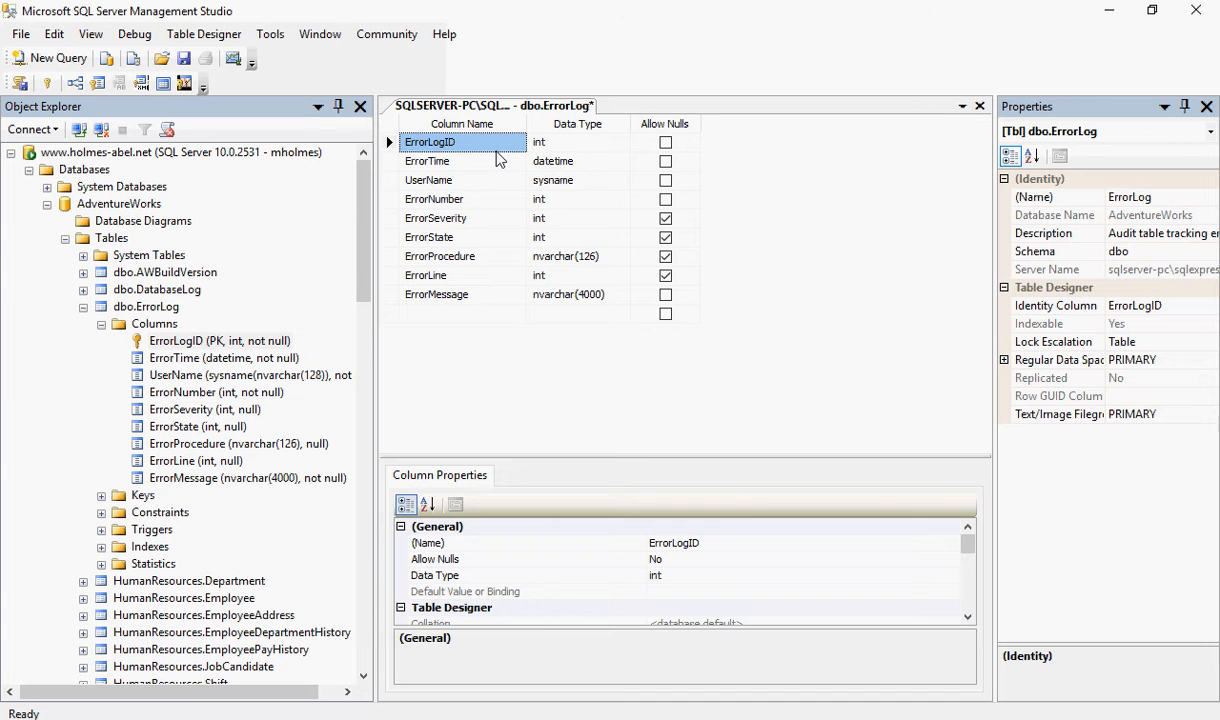
right_click(490, 146)
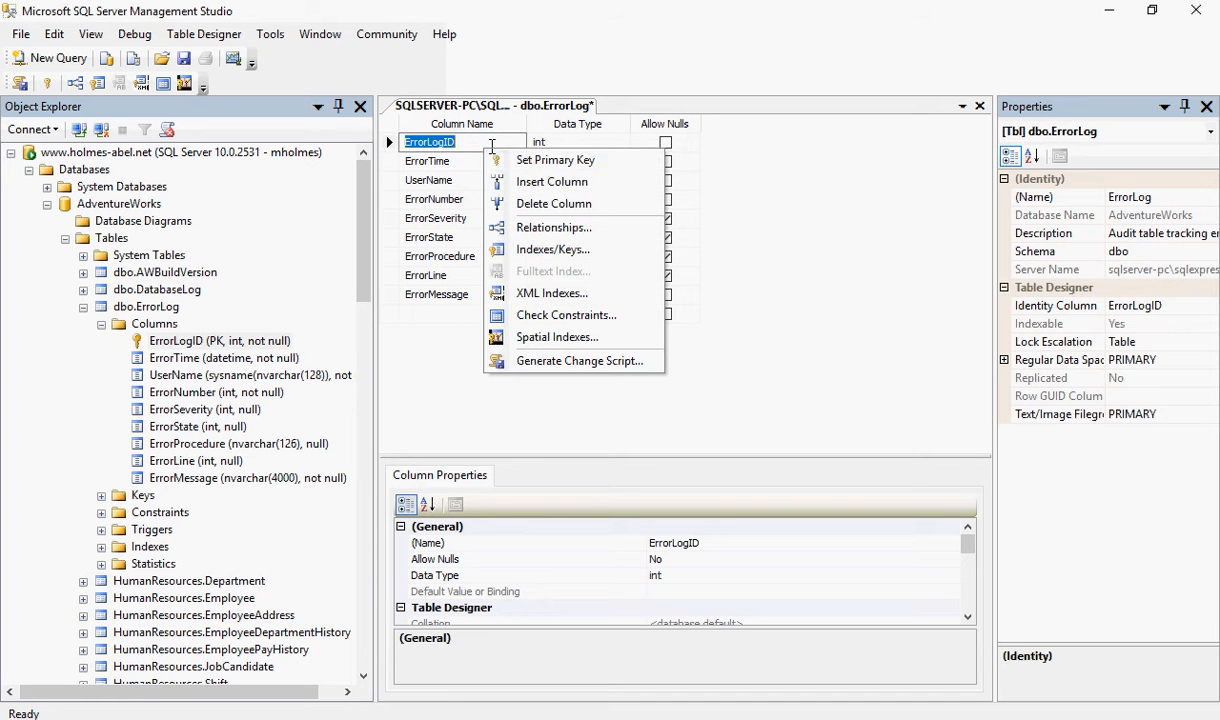
left_click(545, 162)
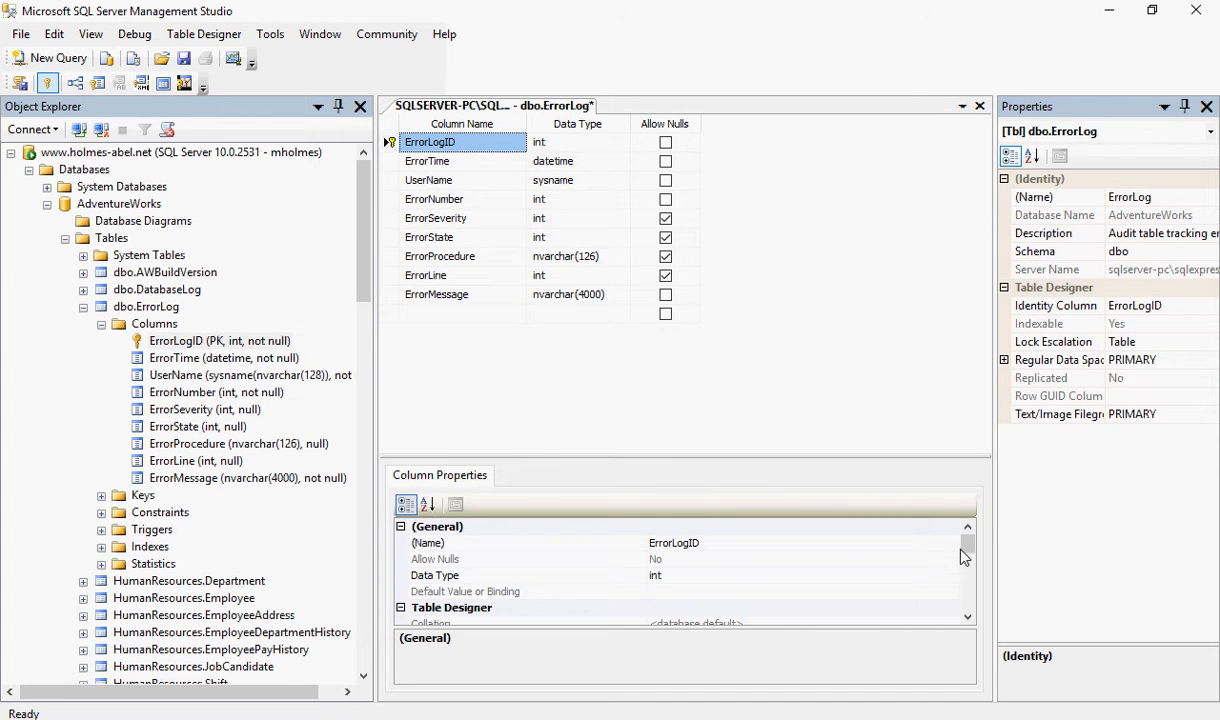
Step: Examine the ErrorLogID column's identity specification, including its increment and seed, and collapse the dbo.ErrorLog table in the object tree
left_click_drag(966, 545, 967, 578)
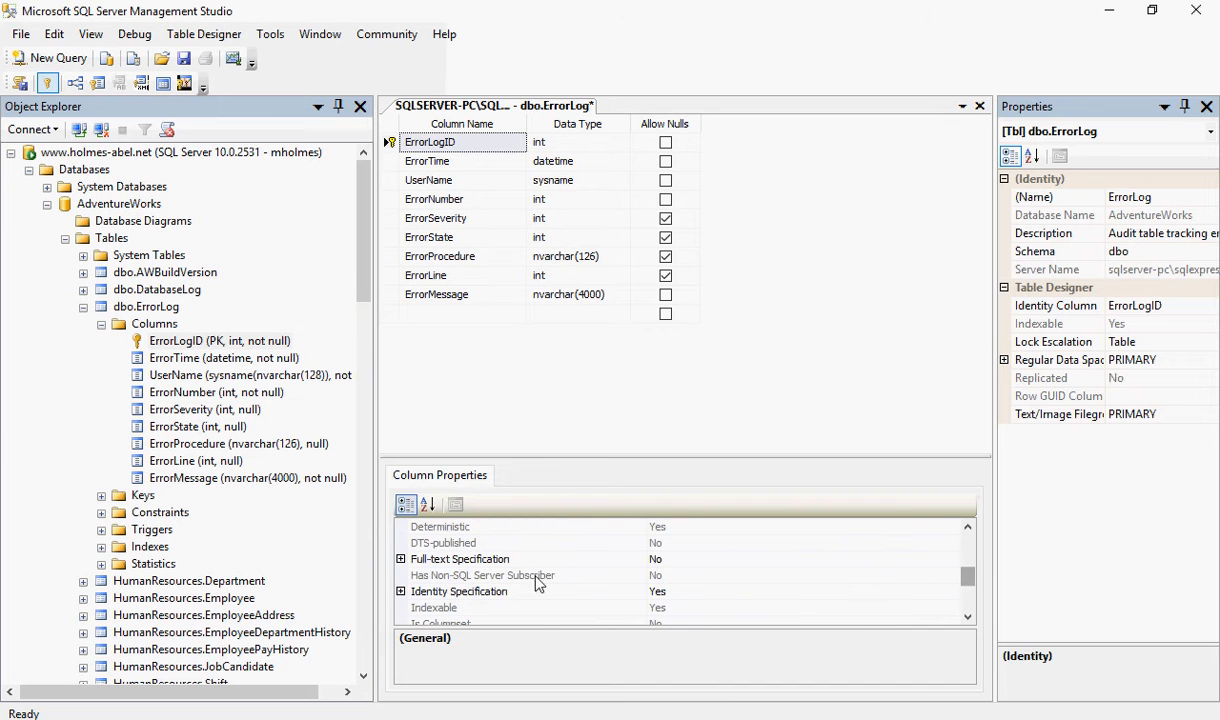
left_click(407, 597)
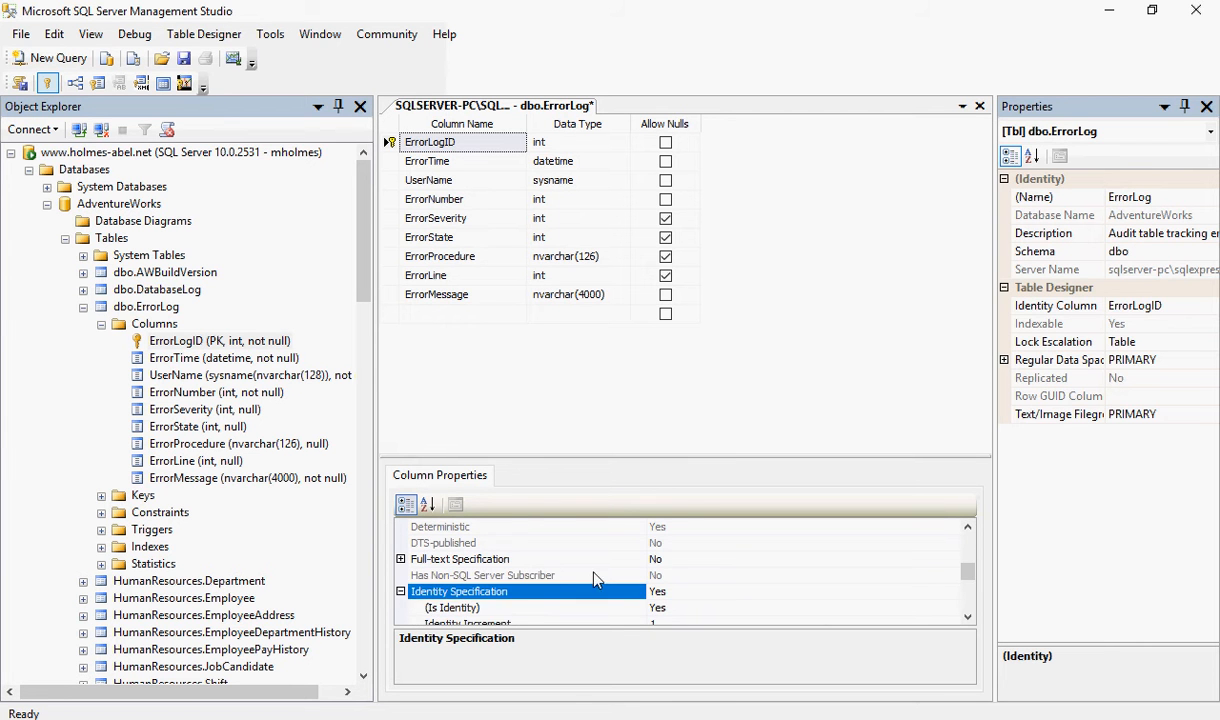
left_click(400, 591)
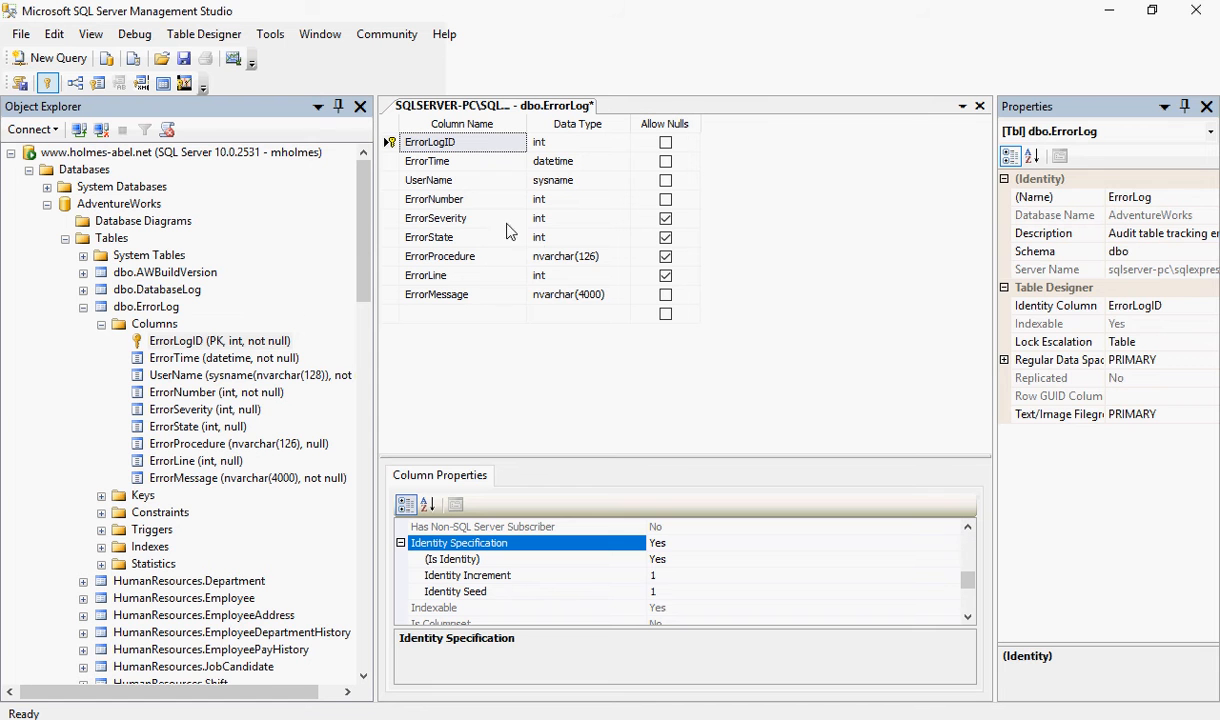
left_click(84, 308)
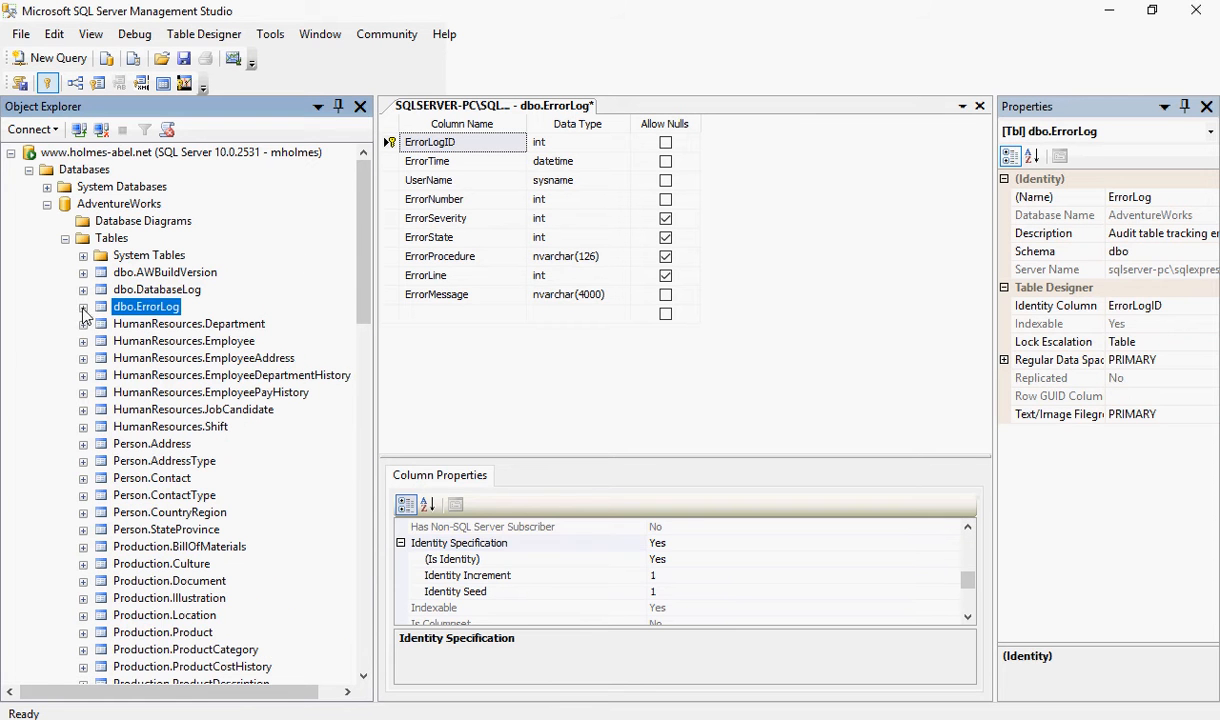
Step: Open a new blank query and close the dbo.ErrorLog table design without saving its changes
left_click(40, 60)
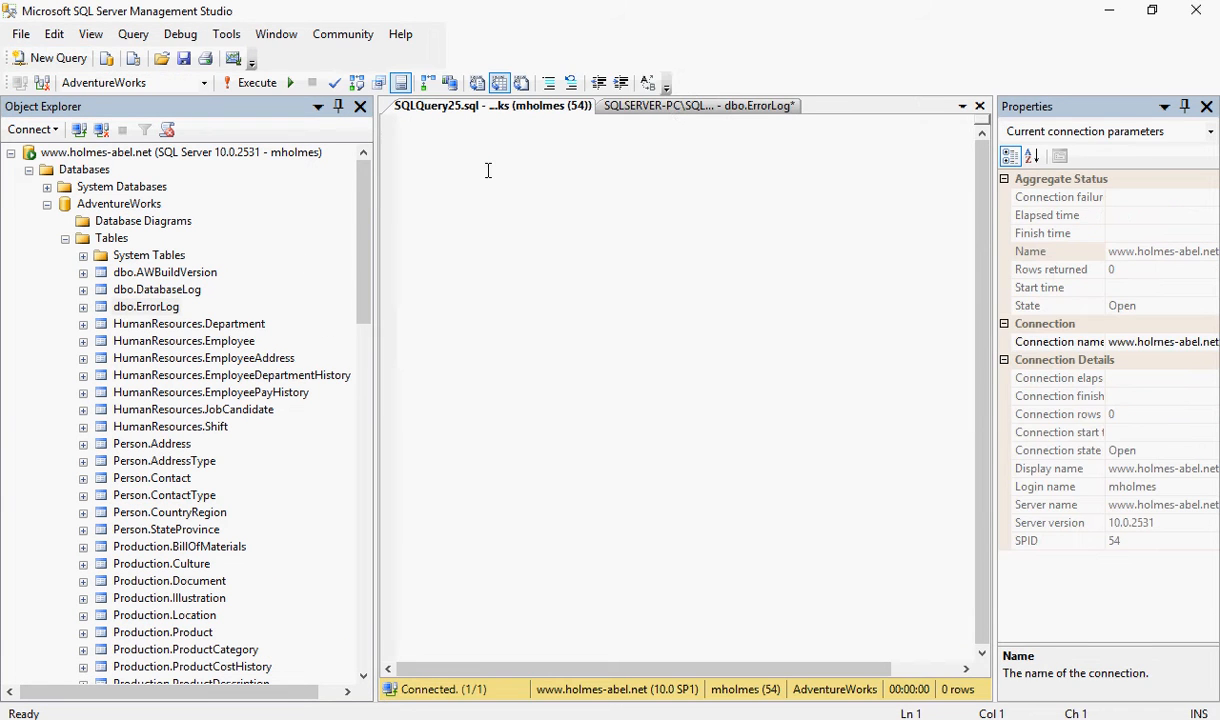
right_click(655, 92)
right_click(660, 110)
left_click(700, 145)
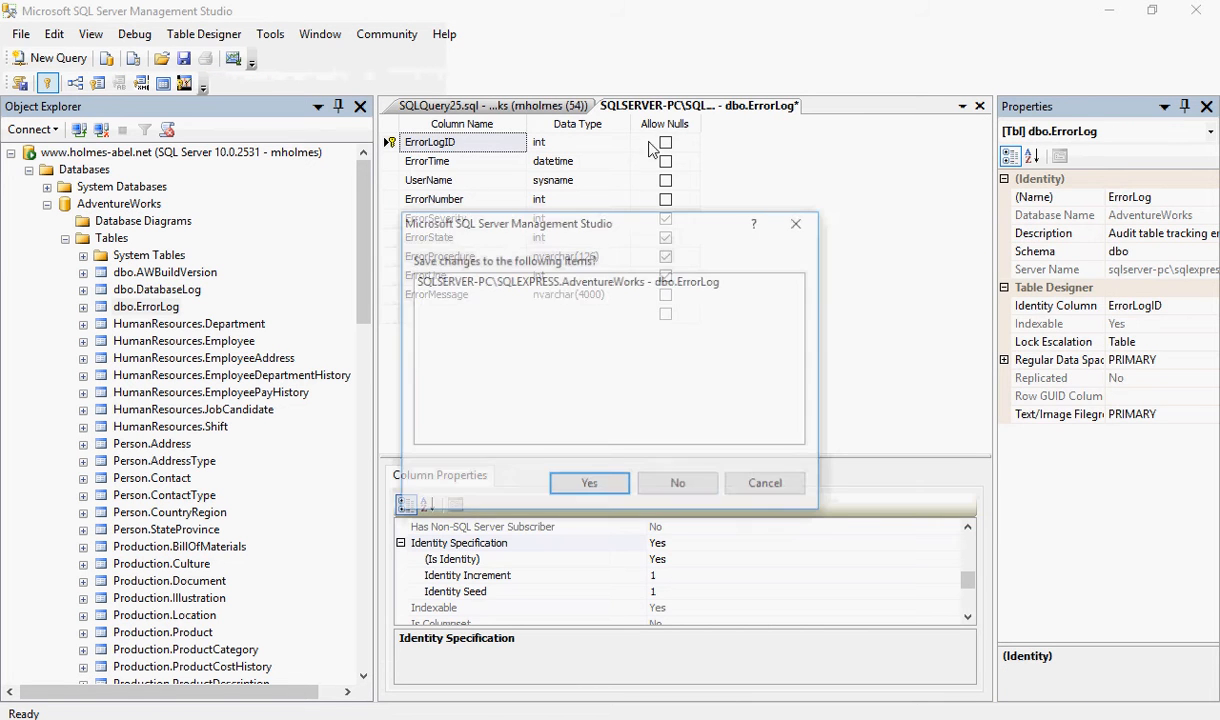
left_click(668, 474)
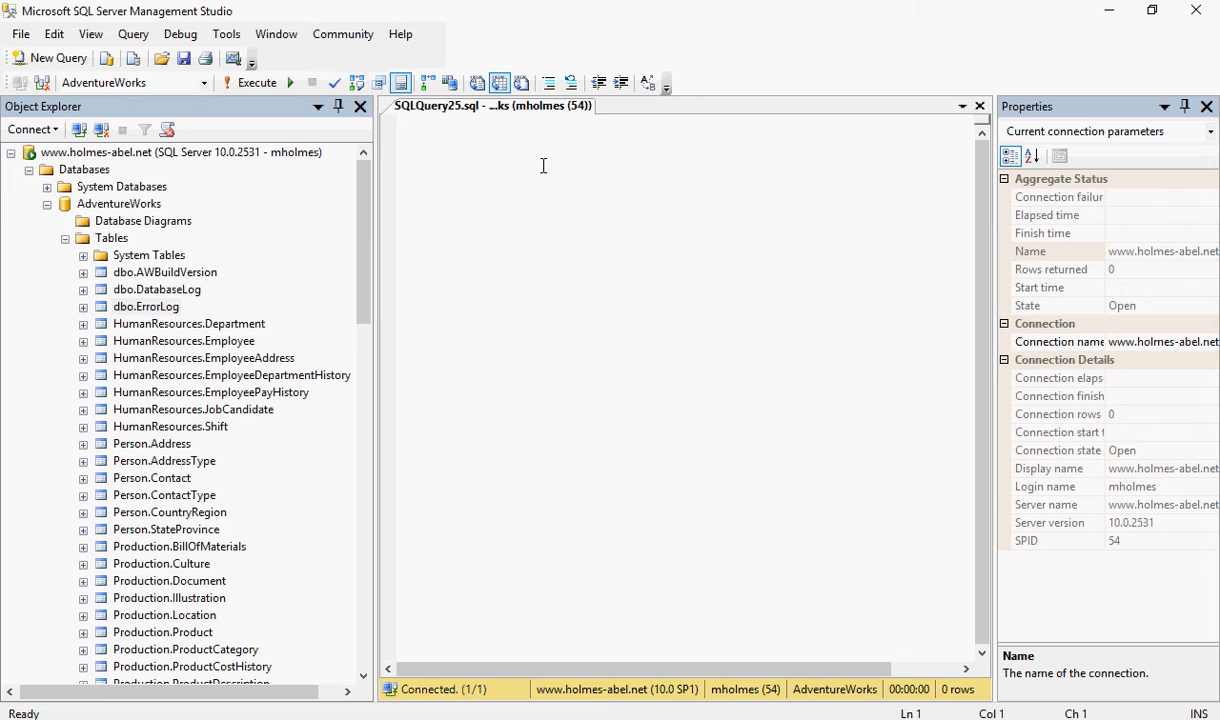
Step: Expand the dbo.ErrorLog table, open its design, and run a query selecting its top 1000 rows
left_click(85, 305)
left_click(186, 343)
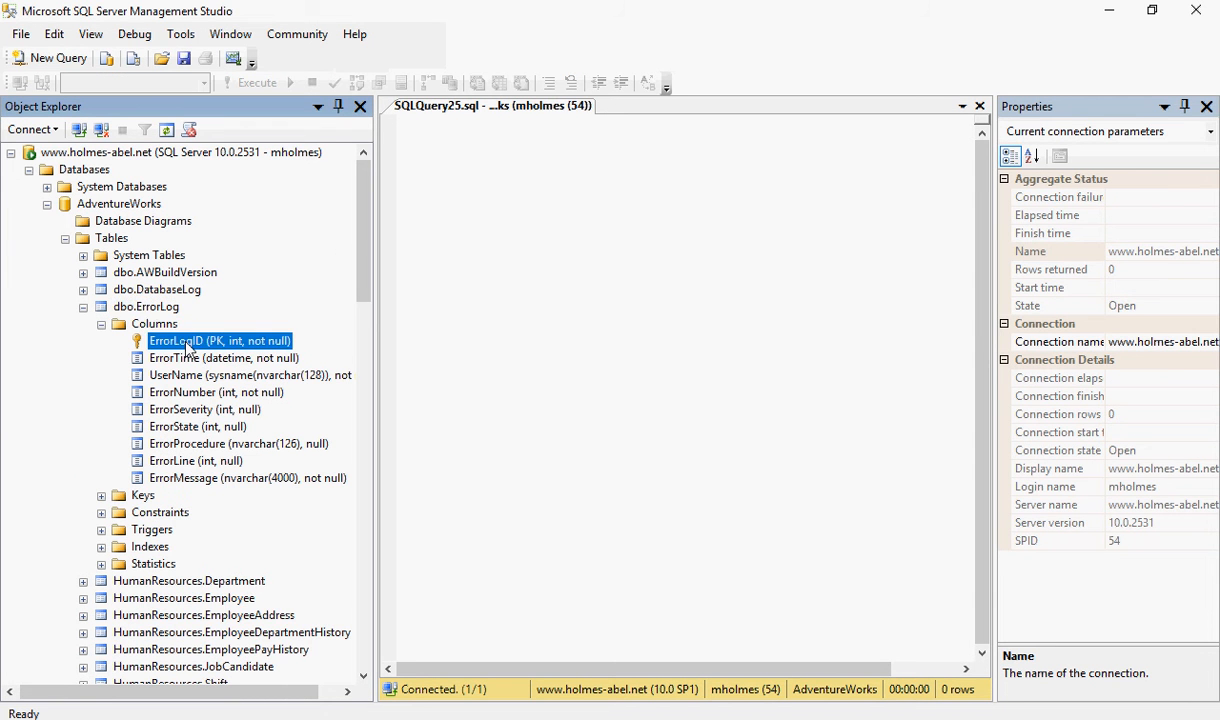
right_click(172, 308)
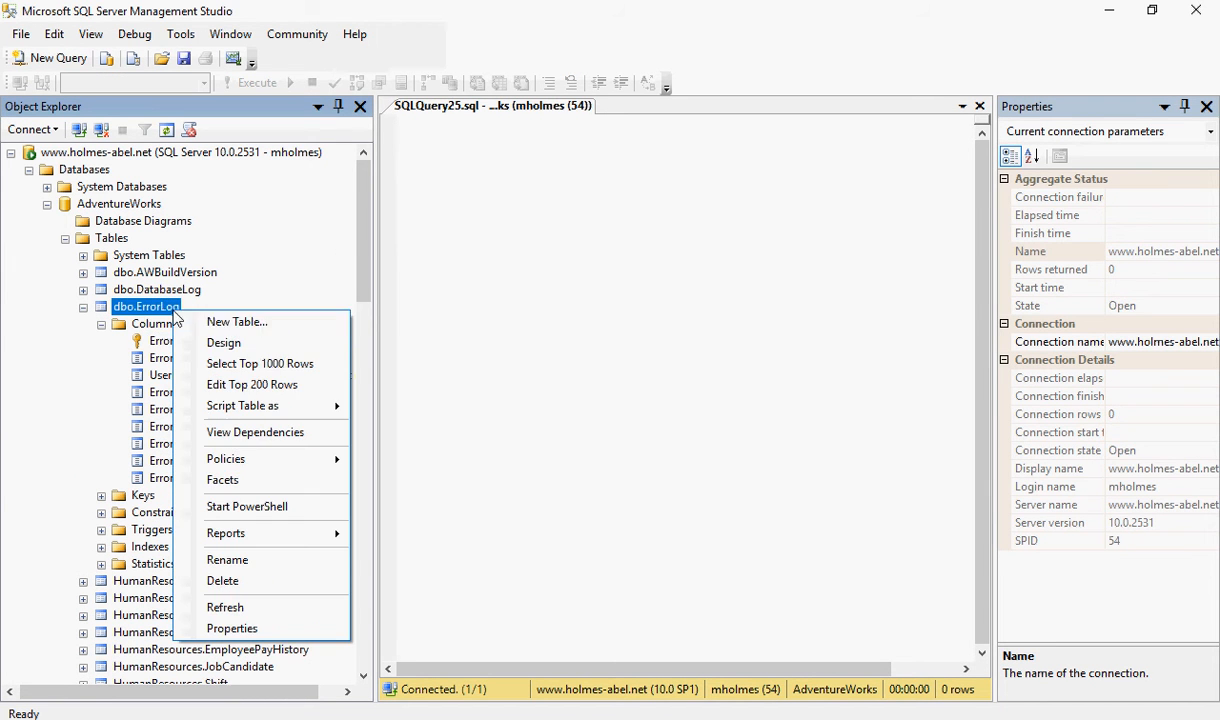
left_click(223, 343)
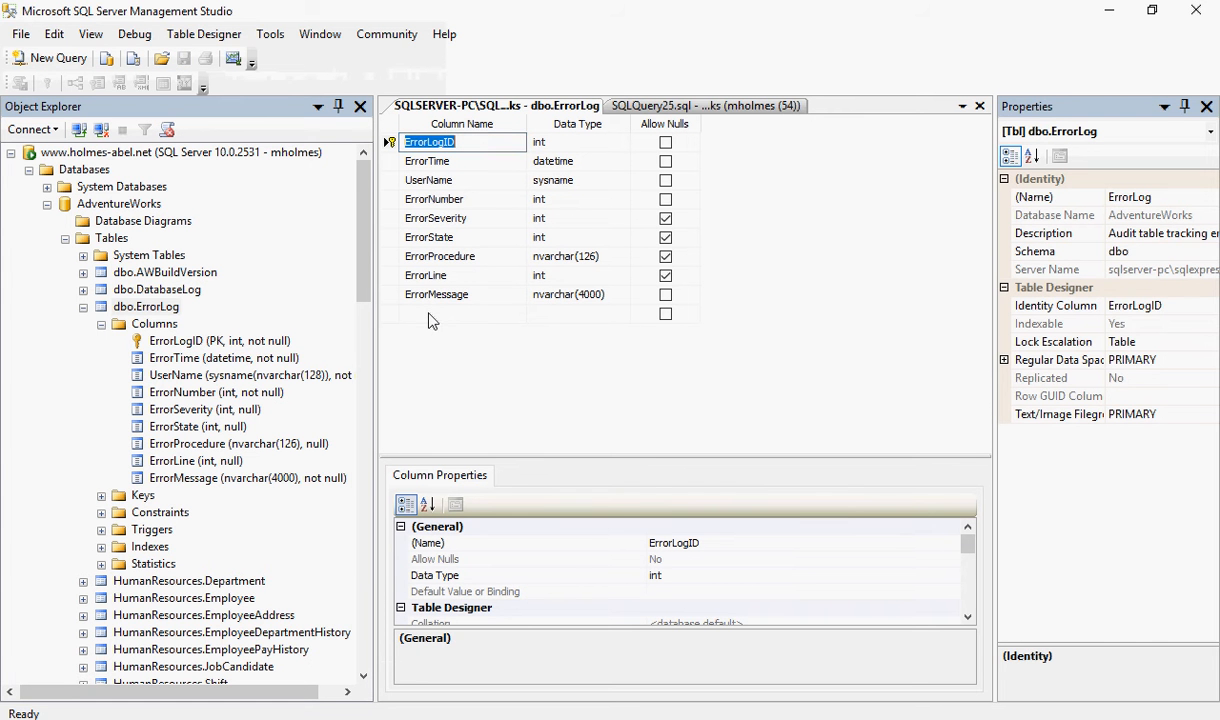
right_click(152, 308)
left_click(215, 362)
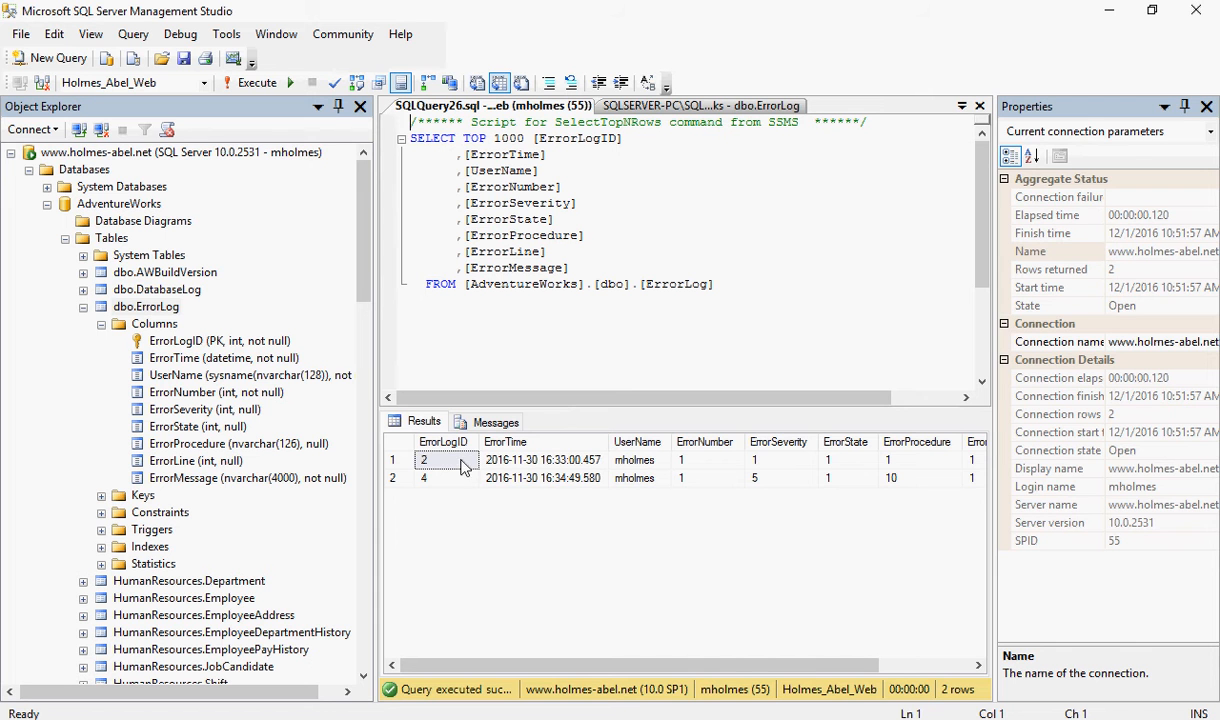
Step: Compare the ErrorLogID values of the rows in the query results to see how the primary key distinguishes them
left_click(448, 478)
left_click(456, 462)
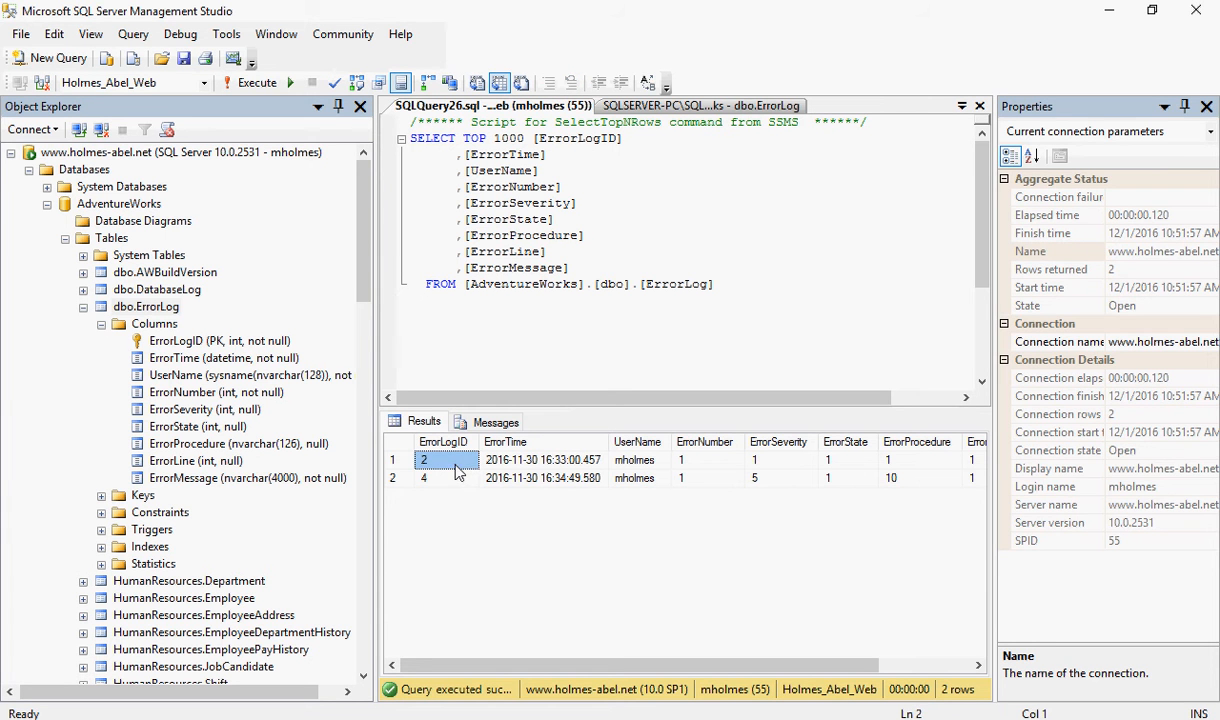
left_click(458, 480)
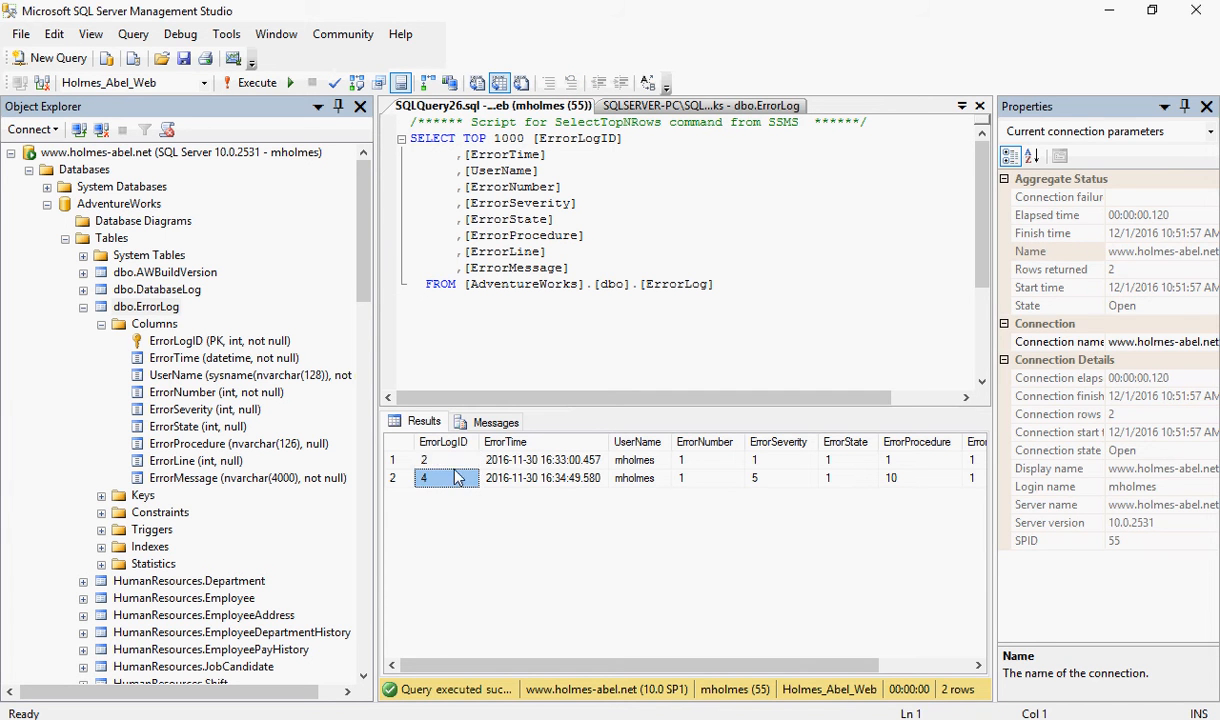
left_click(454, 466)
left_click(452, 480)
left_click(450, 478)
left_click(436, 459)
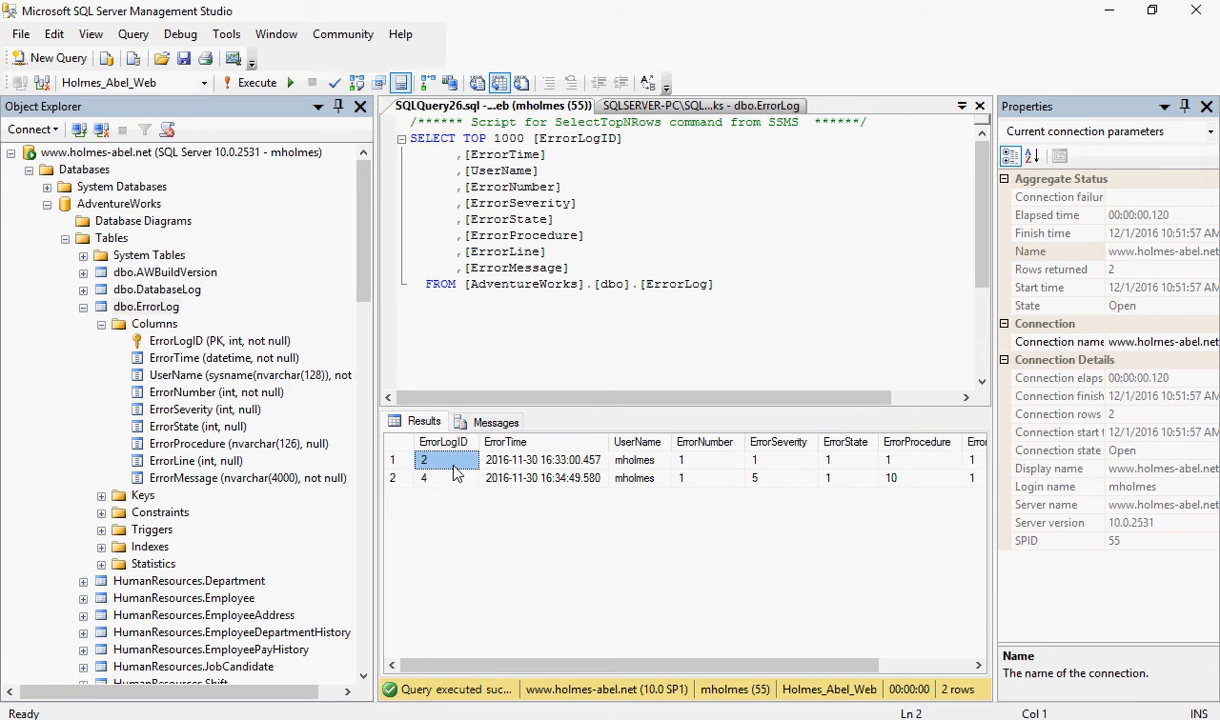
left_click(454, 482)
left_click(450, 462)
left_click(455, 480)
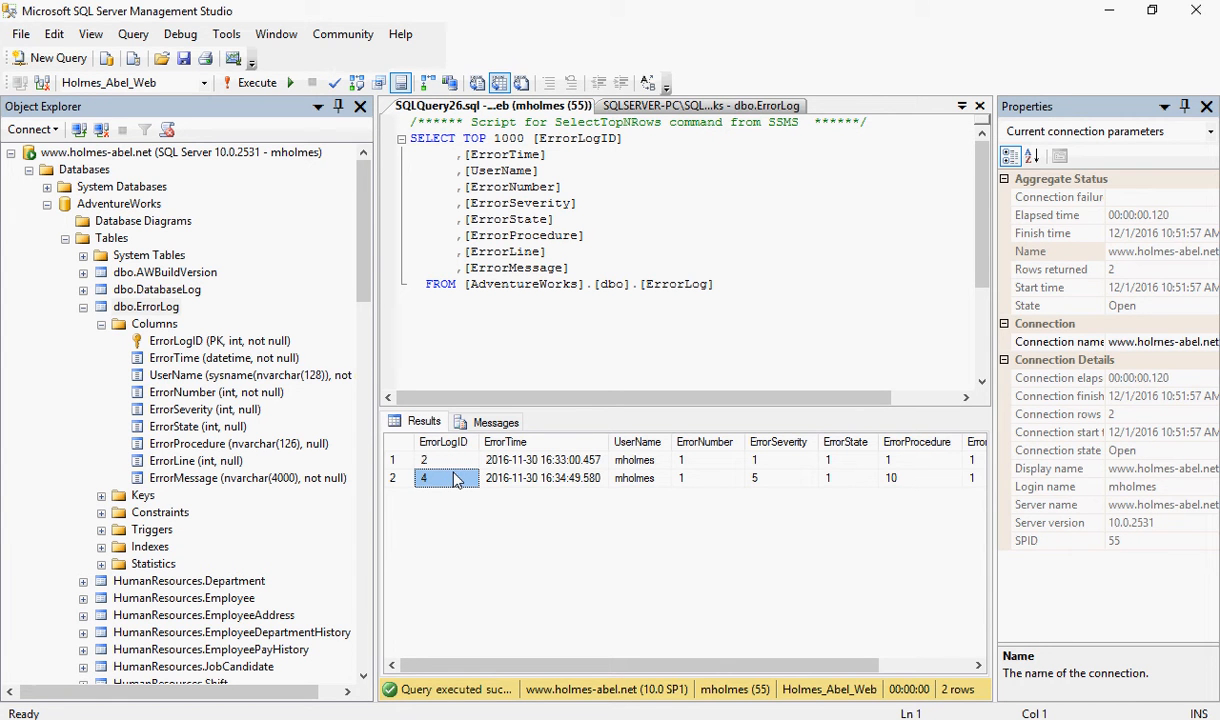
left_click(453, 463)
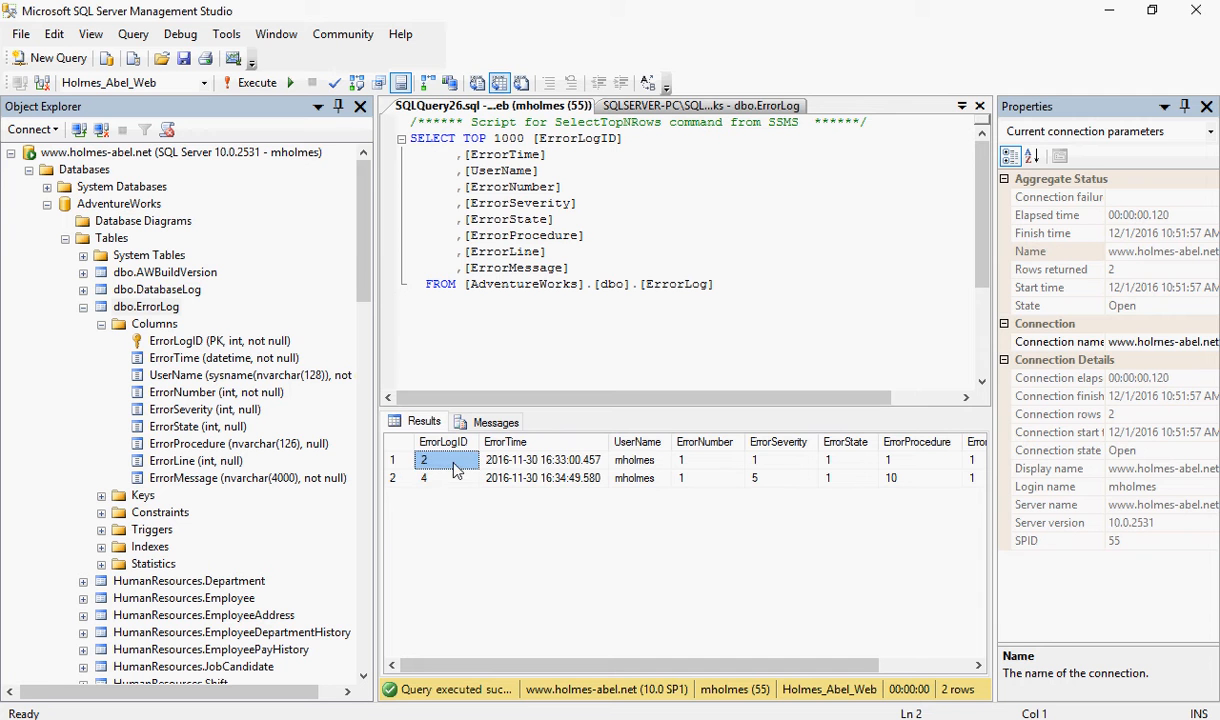
left_click(452, 478)
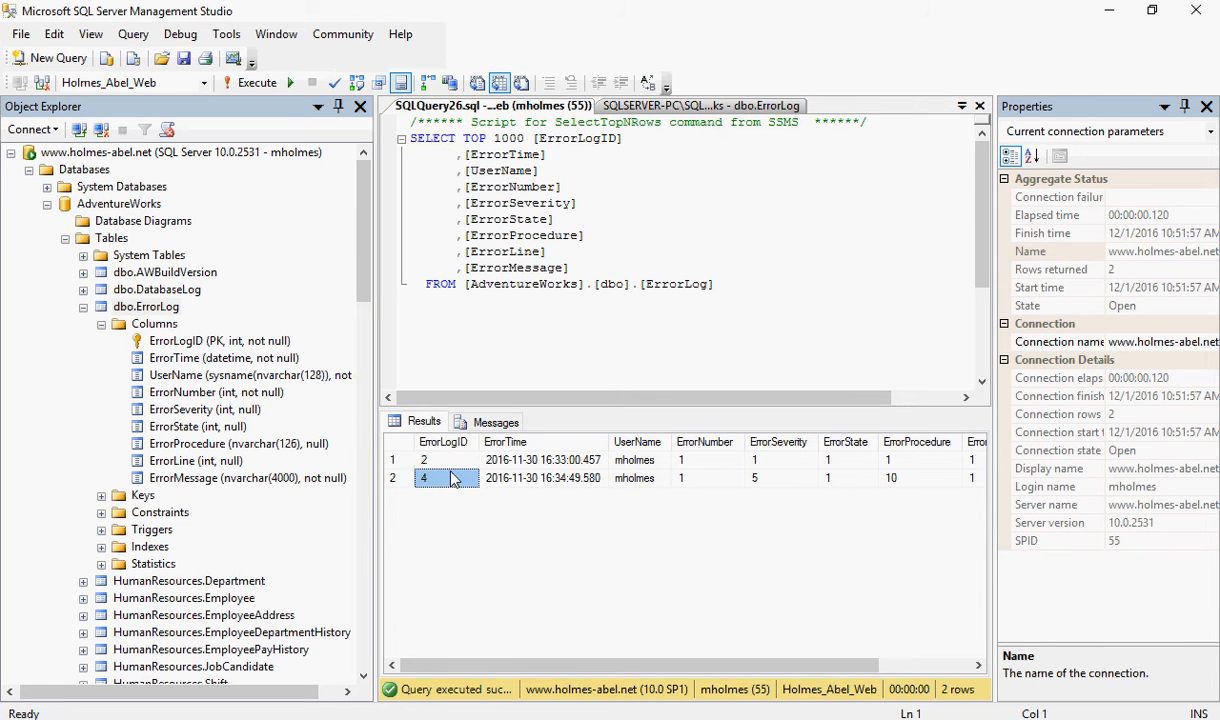
left_click(450, 462)
left_click(450, 484)
left_click(450, 462)
left_click(451, 478)
left_click(451, 461)
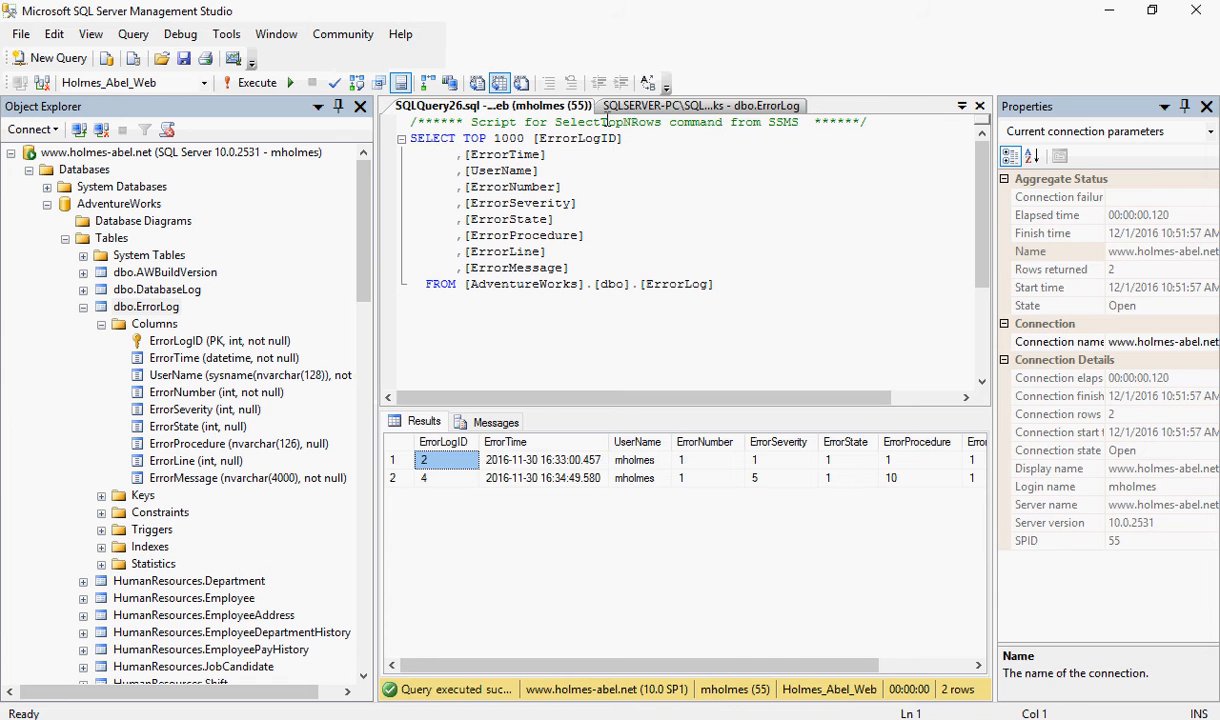
Step: Close the top 1000 rows query, the blank query and the dbo.ErrorLog table design
right_click(551, 108)
left_click(597, 143)
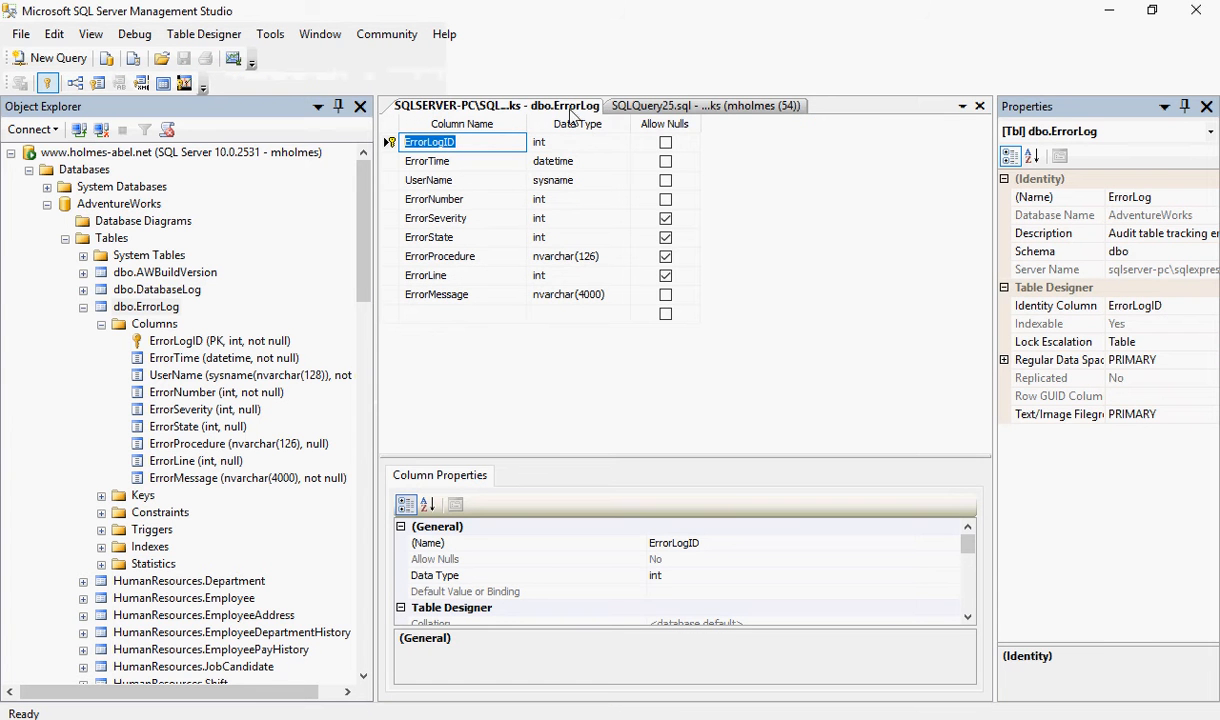
right_click(572, 108)
left_click(585, 165)
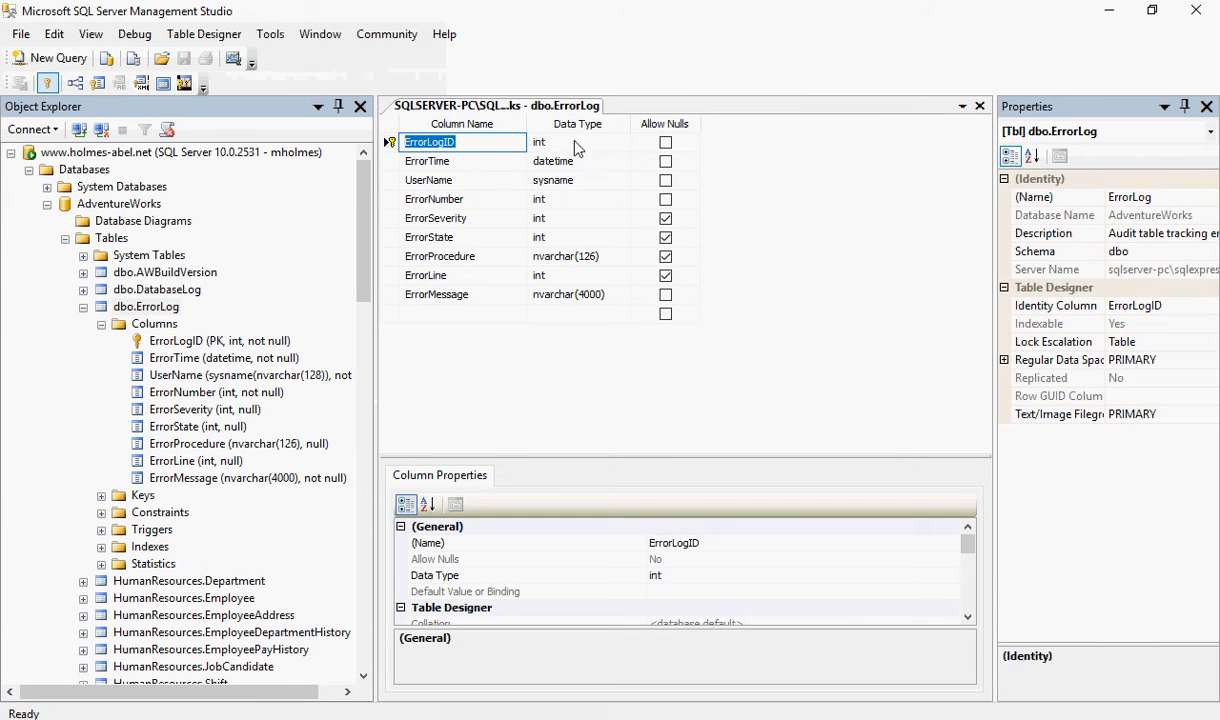
right_click(570, 110)
left_click(605, 137)
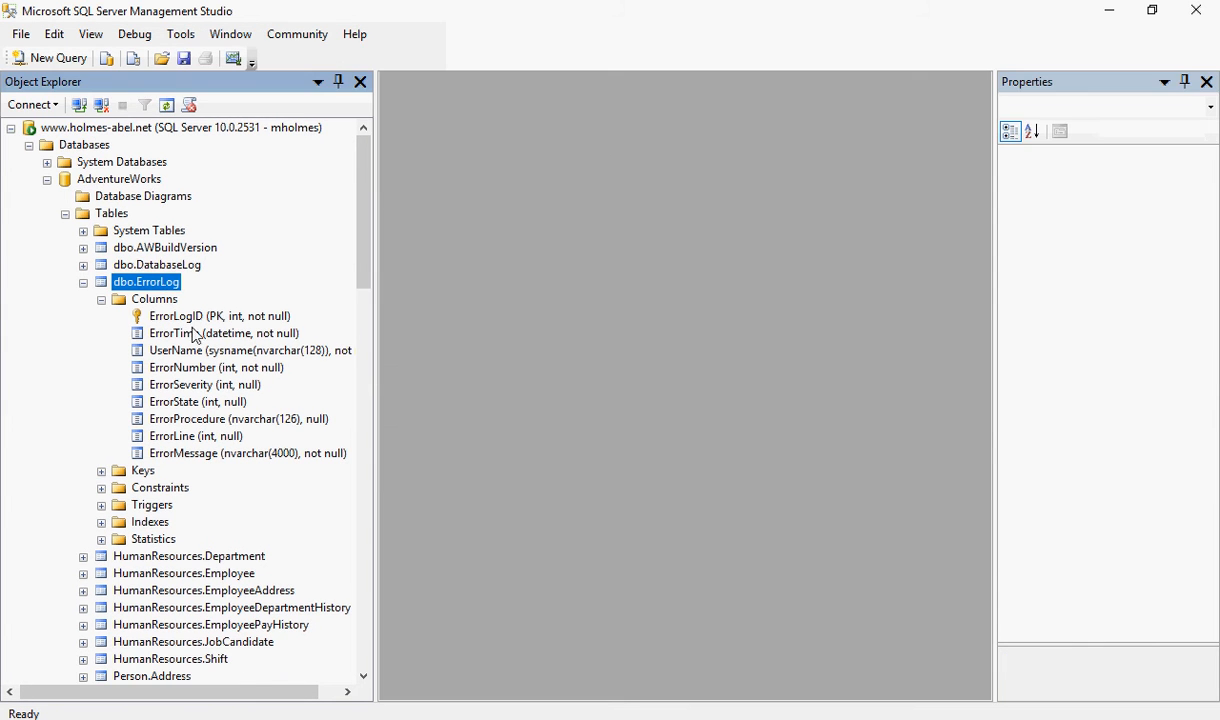
Step: Examine the ErrorLogID primary key column of dbo.ErrorLog and expand dbo.DatabaseLog's columns to view its primary key
left_click(191, 318)
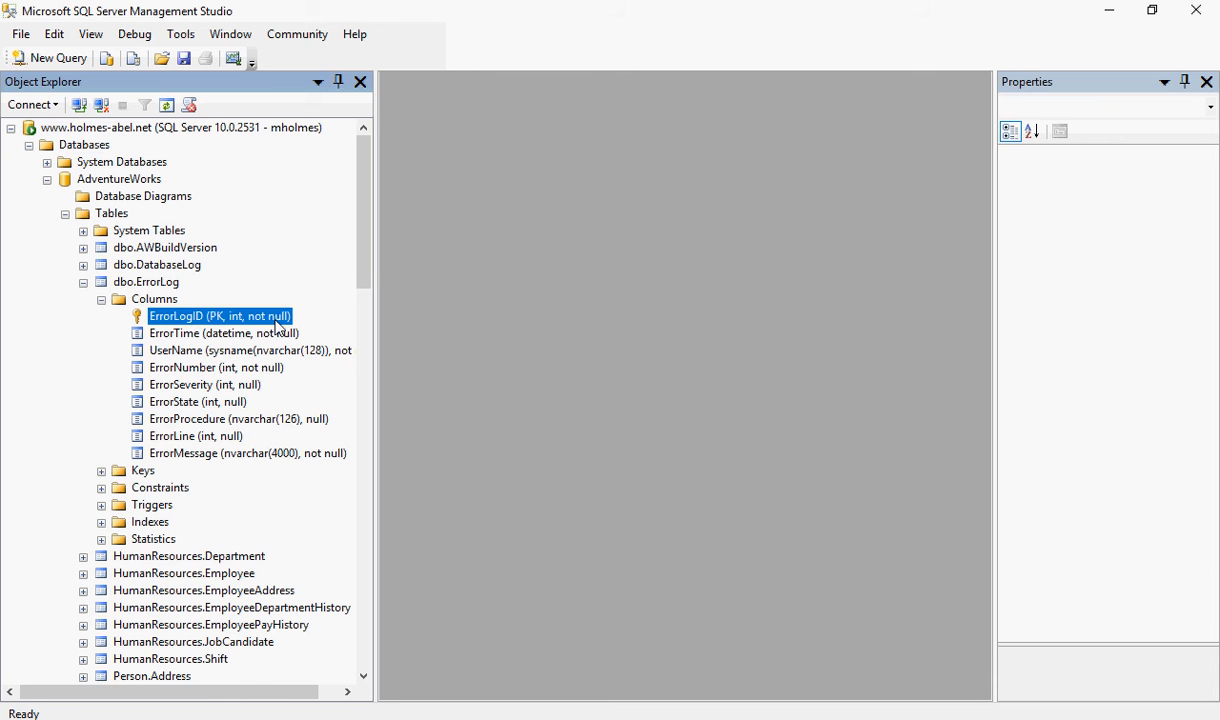
left_click(83, 264)
left_click(101, 282)
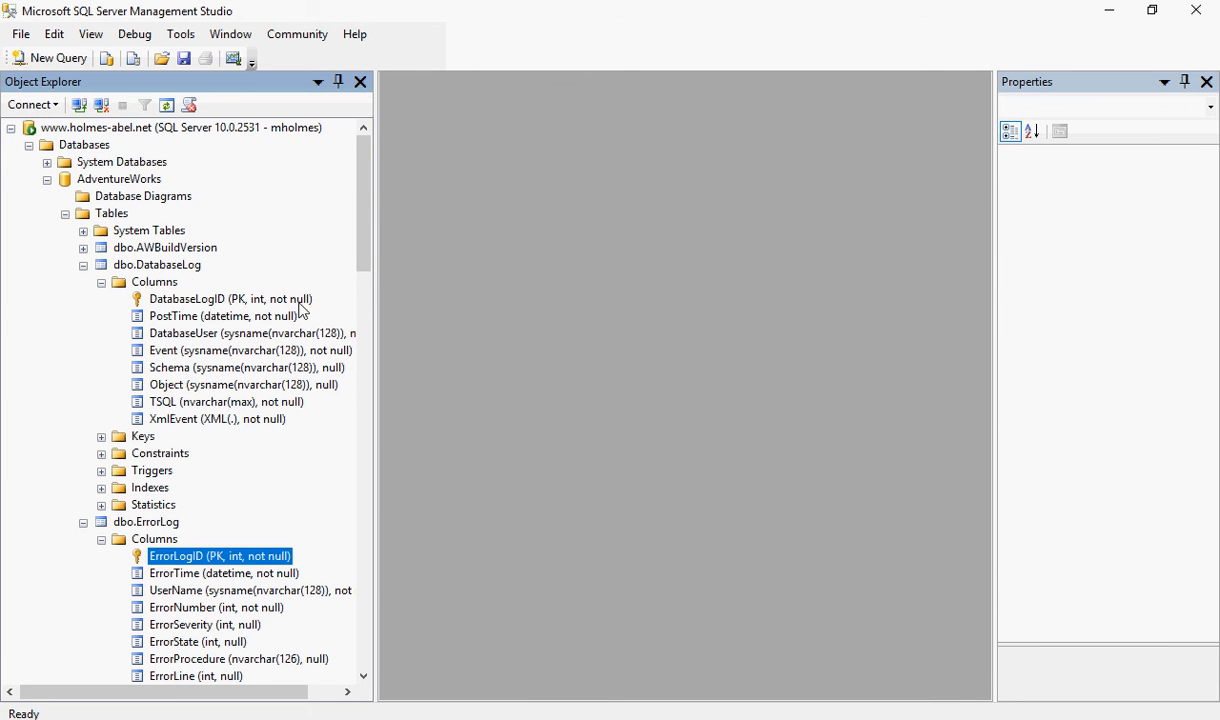
Step: Expand the HumanResources.Department table to view its primary key column, and collapse the table again
scroll(68, 360, "down", 4)
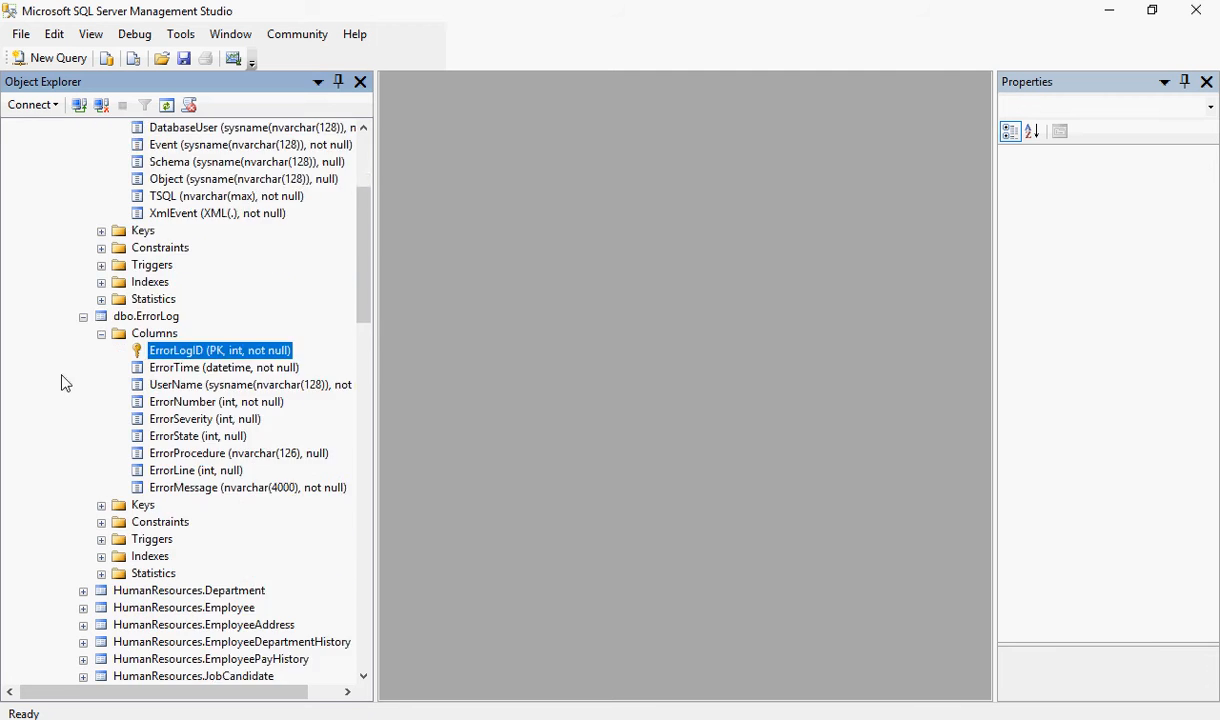
scroll(61, 383, "down", 5)
left_click(83, 333)
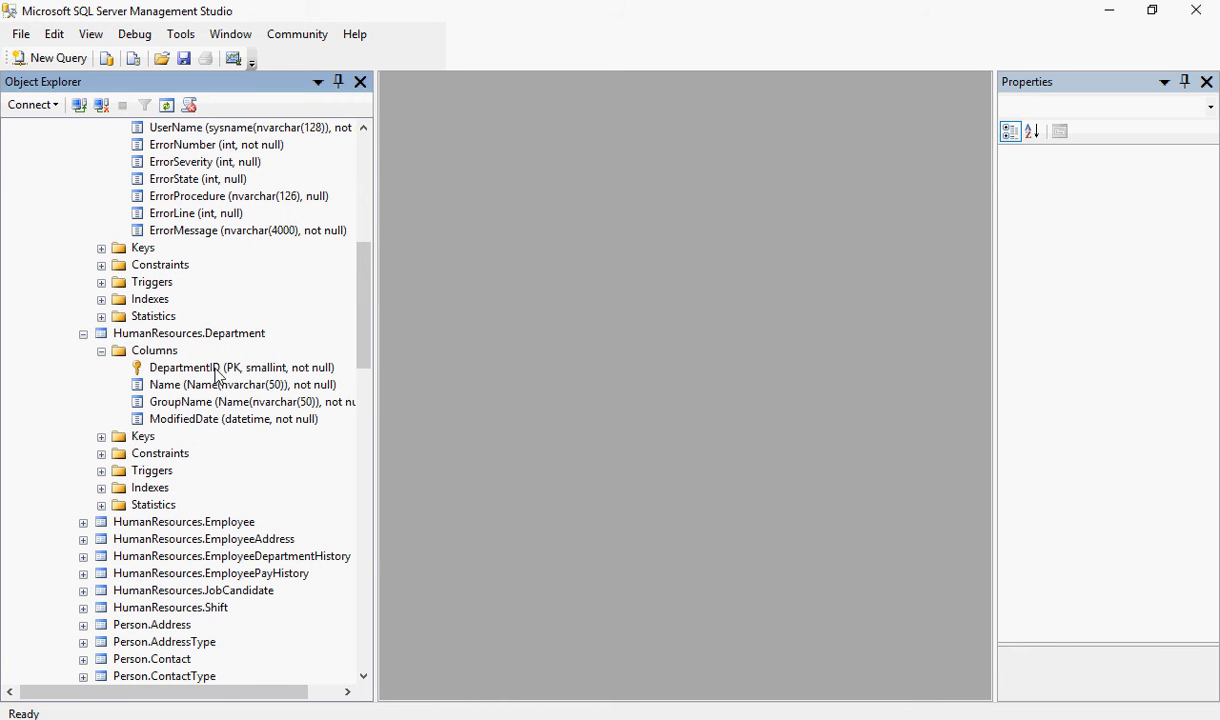
left_click(83, 333)
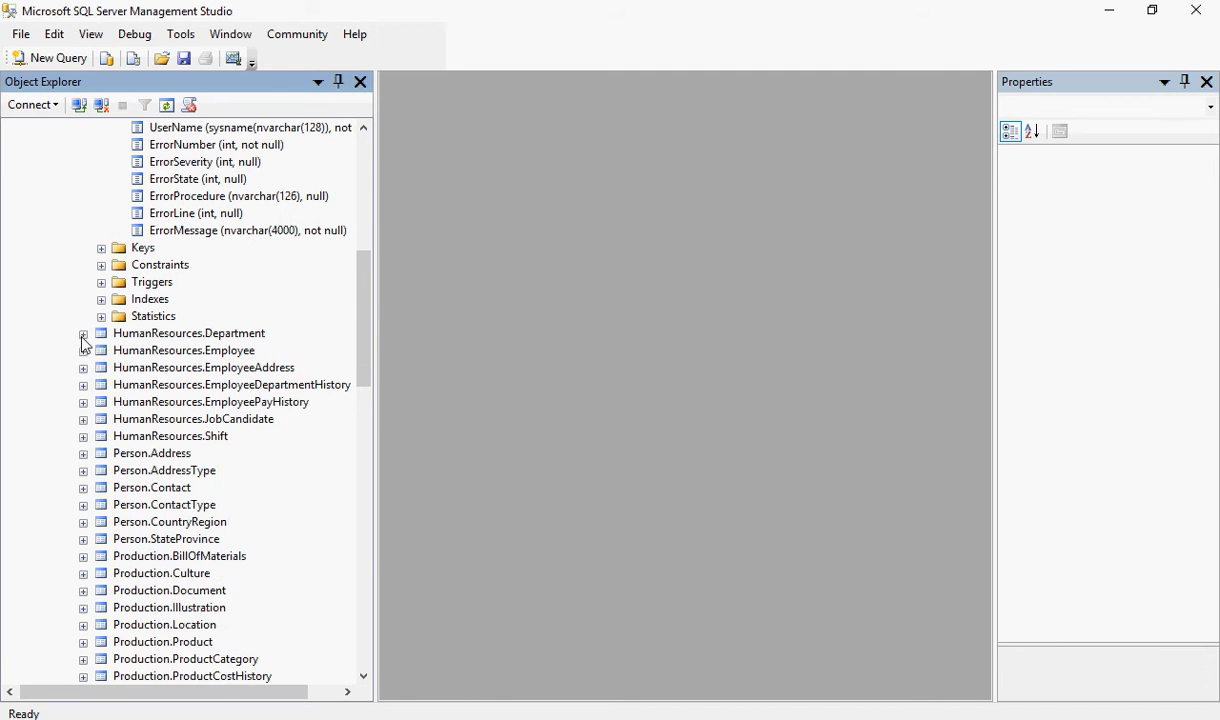
Step: Collapse the dbo.ErrorLog and dbo.DatabaseLog tables in the object tree
scroll(146, 346, "up", 6)
left_click(83, 363)
scroll(163, 377, "up", 2)
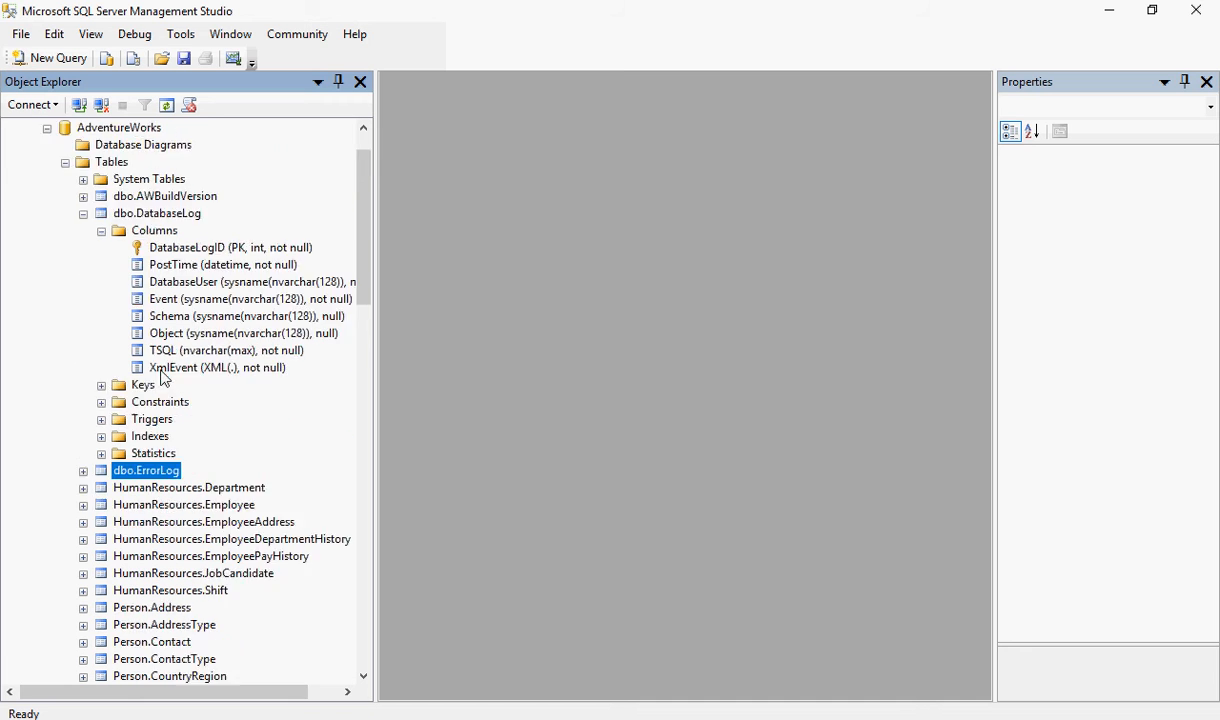
scroll(163, 377, "up", 1)
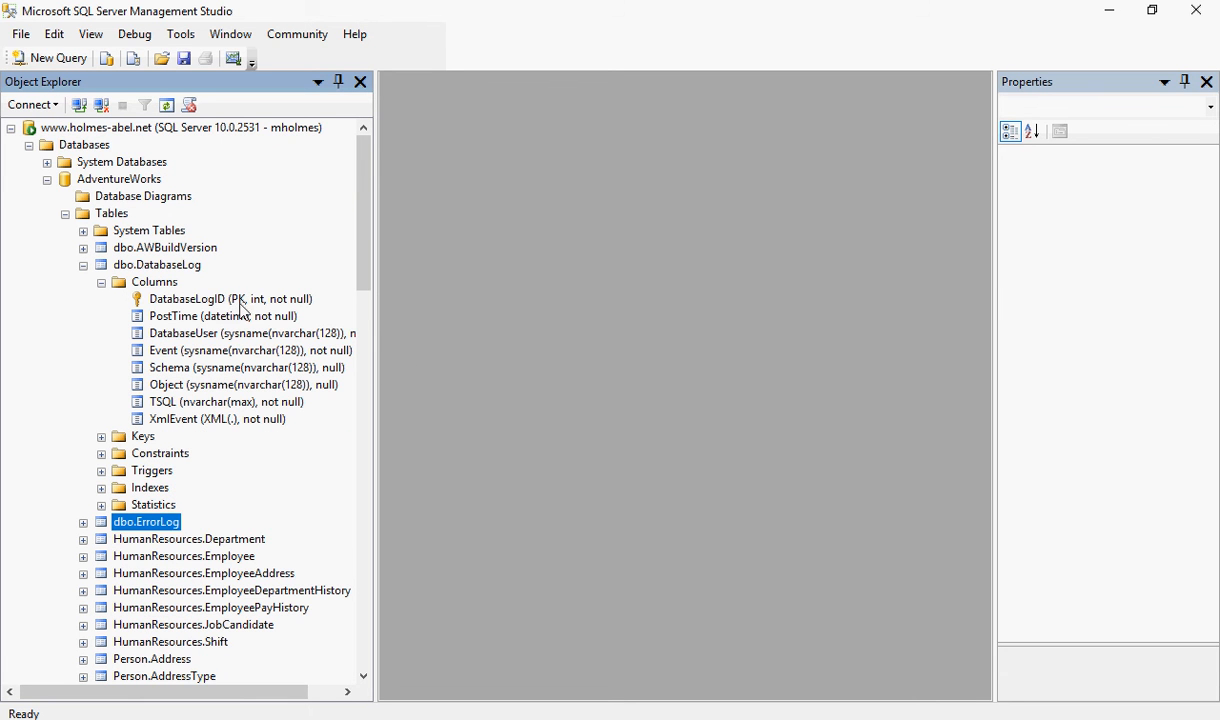
left_click(83, 266)
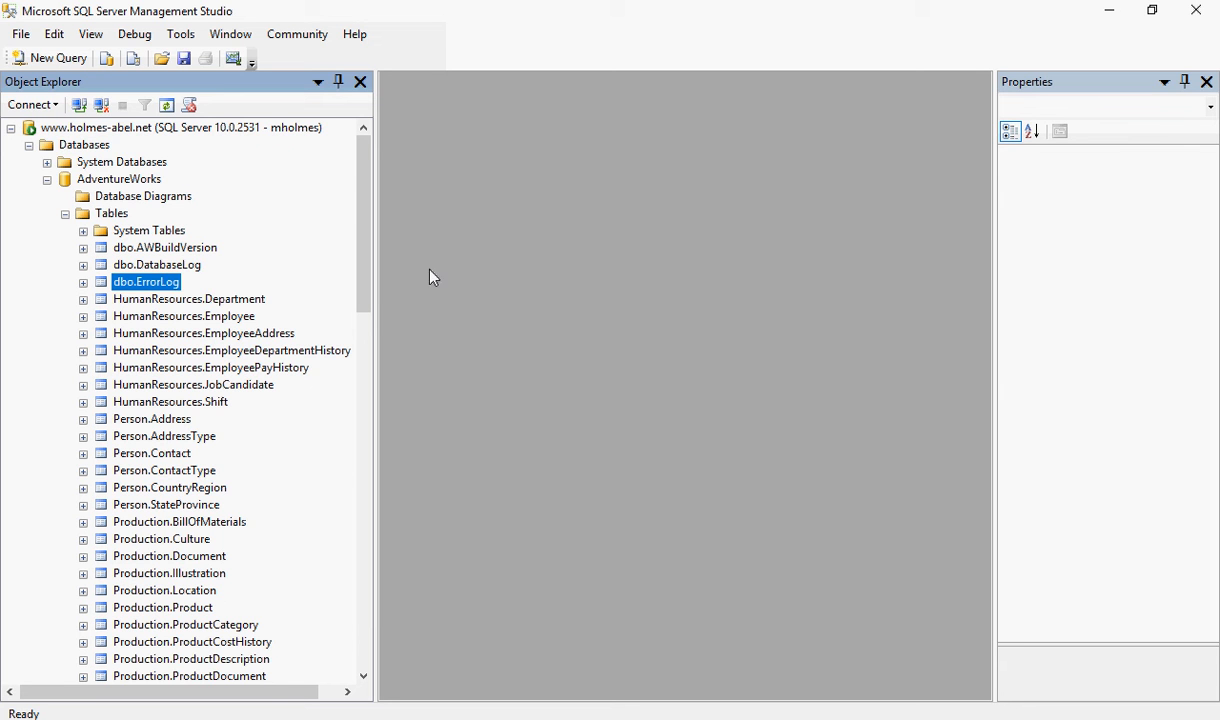
Step: Expand the dbo.ErrorLog table once more to view its primary key column, and collapse it again
left_click(84, 282)
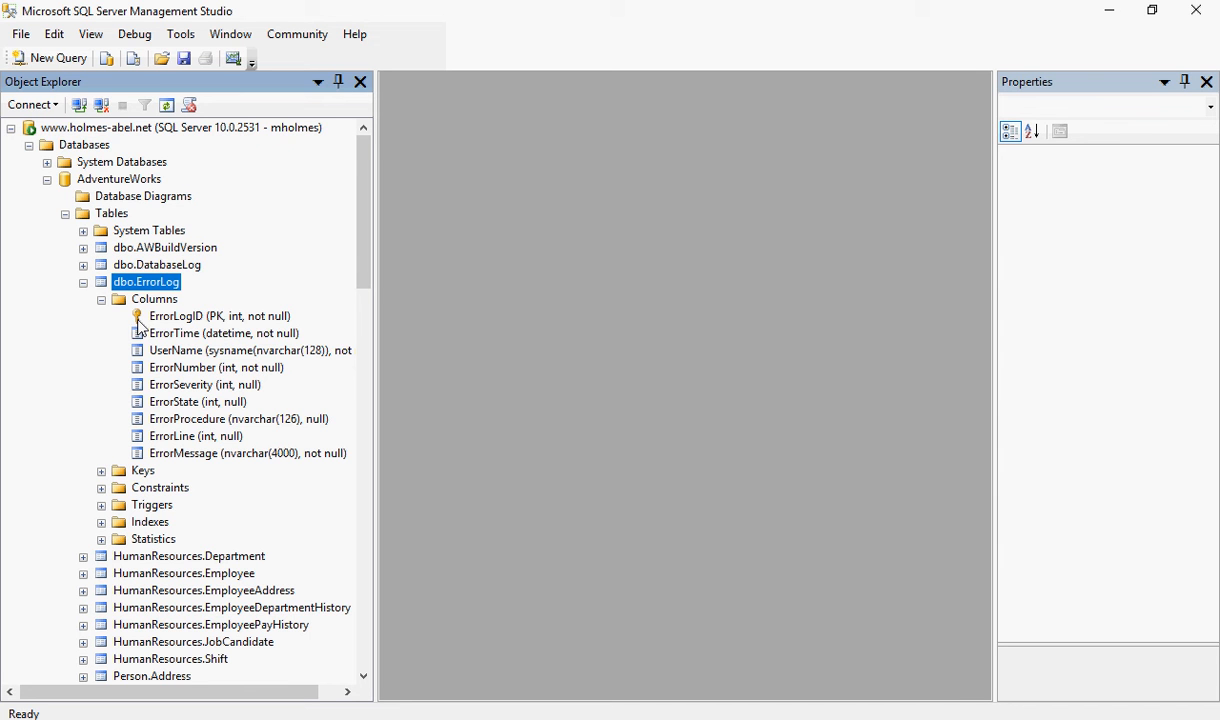
left_click(83, 282)
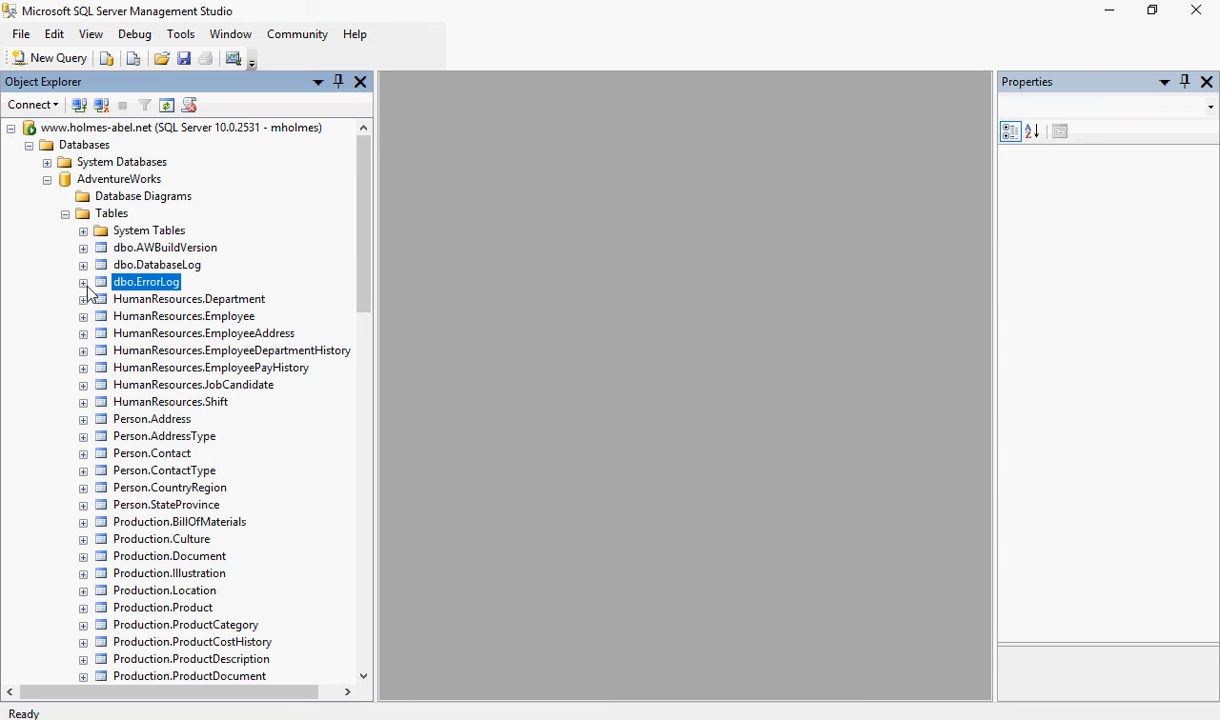